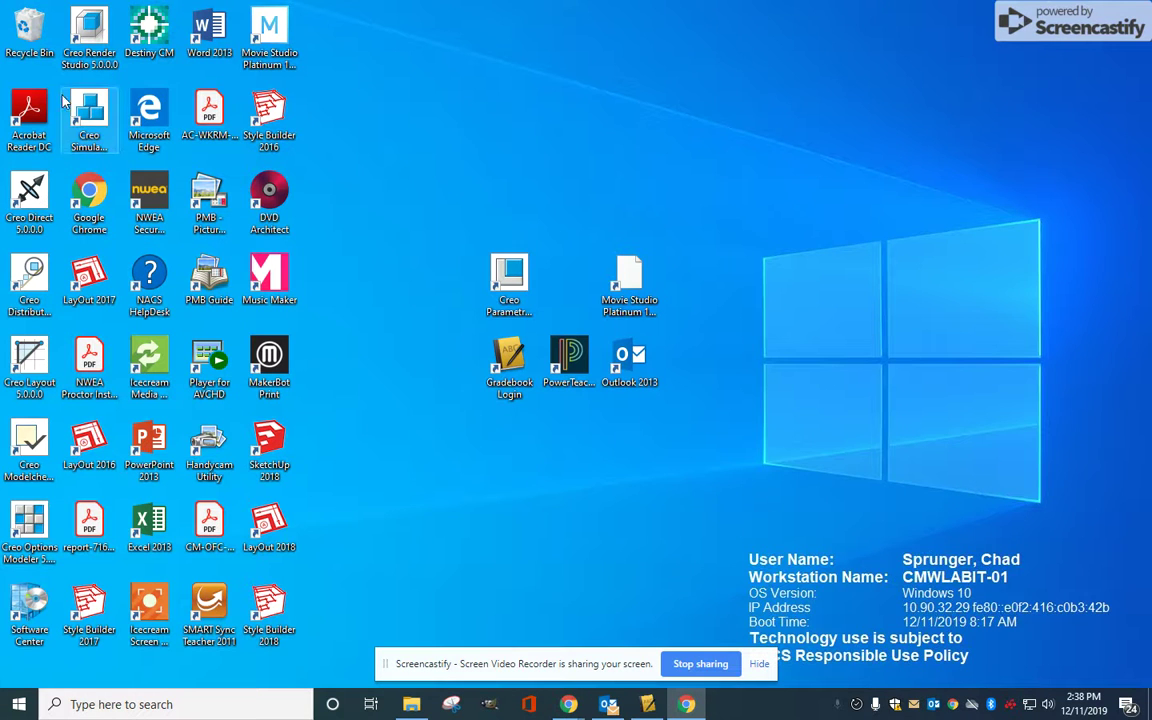
# Launch VEGAS Movie Studio 16.0 Platinum and dismiss the welcome screen.
pyautogui.click(270, 35)
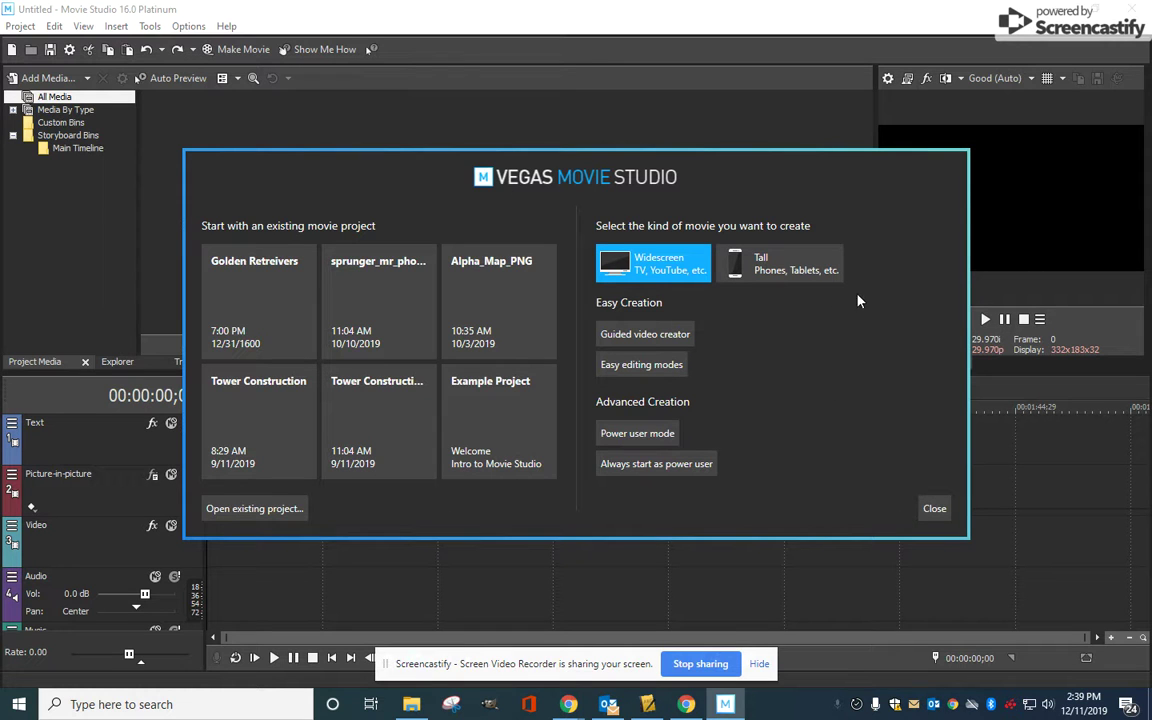
pyautogui.click(934, 509)
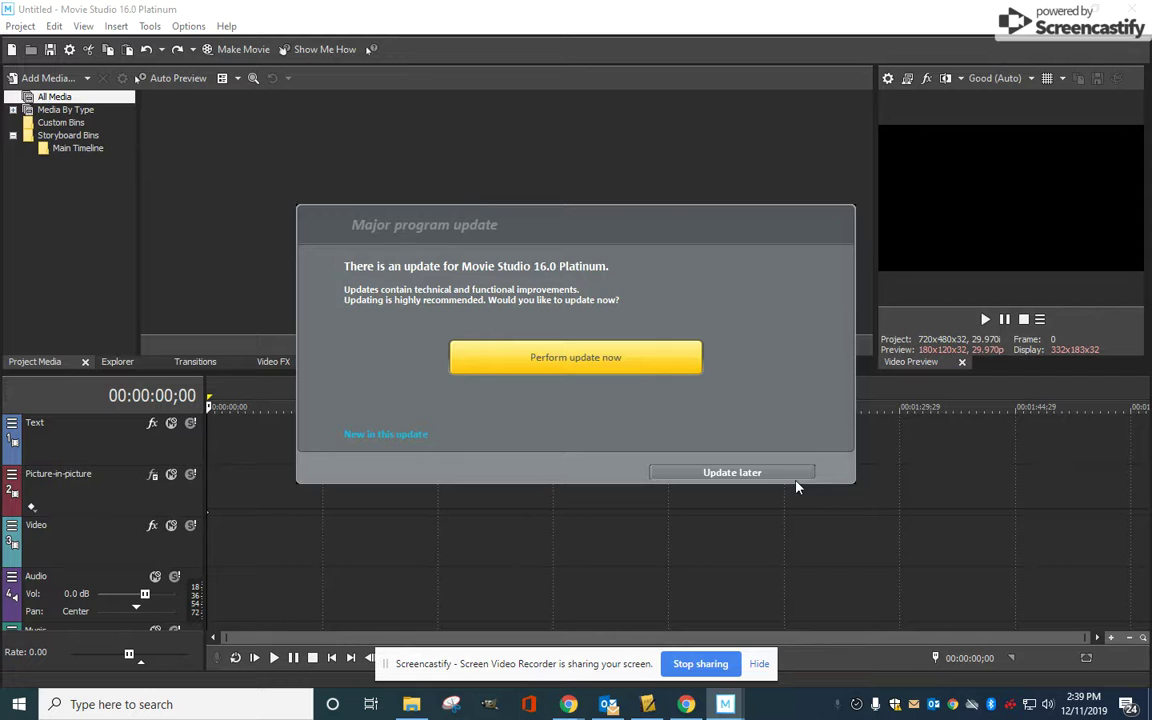
# Postpone the update and start a new DVD NTSC widescreen project, entering its name.
pyautogui.click(720, 471)
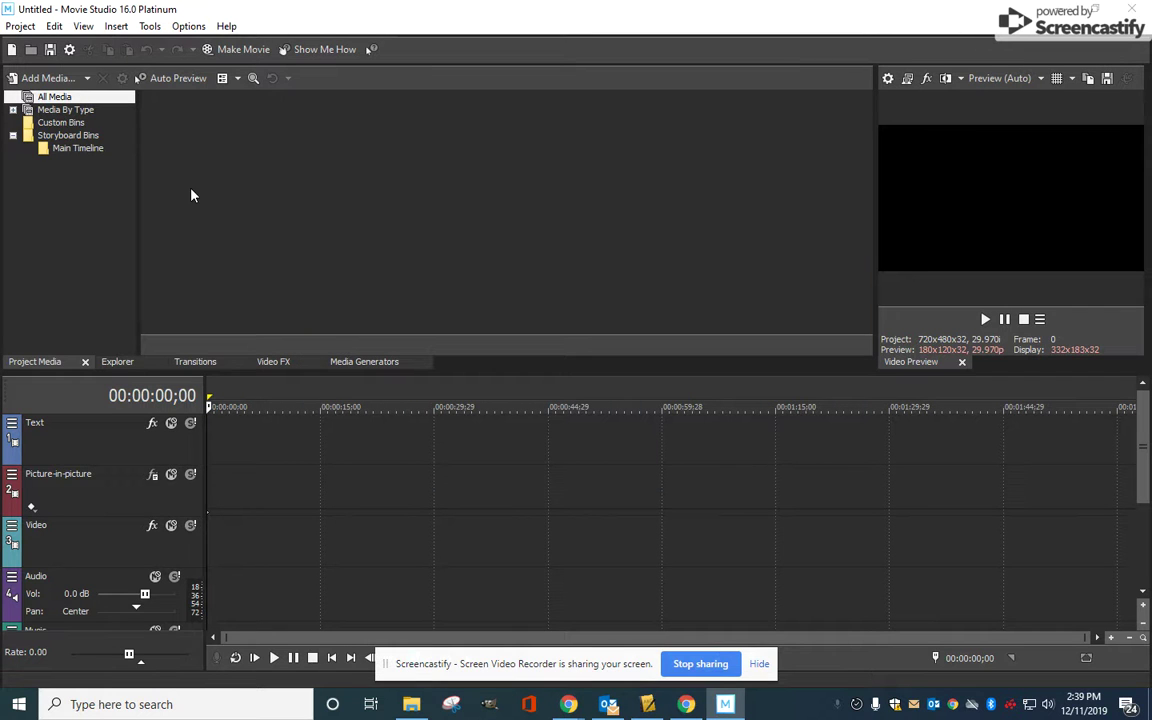
pyautogui.click(20, 26)
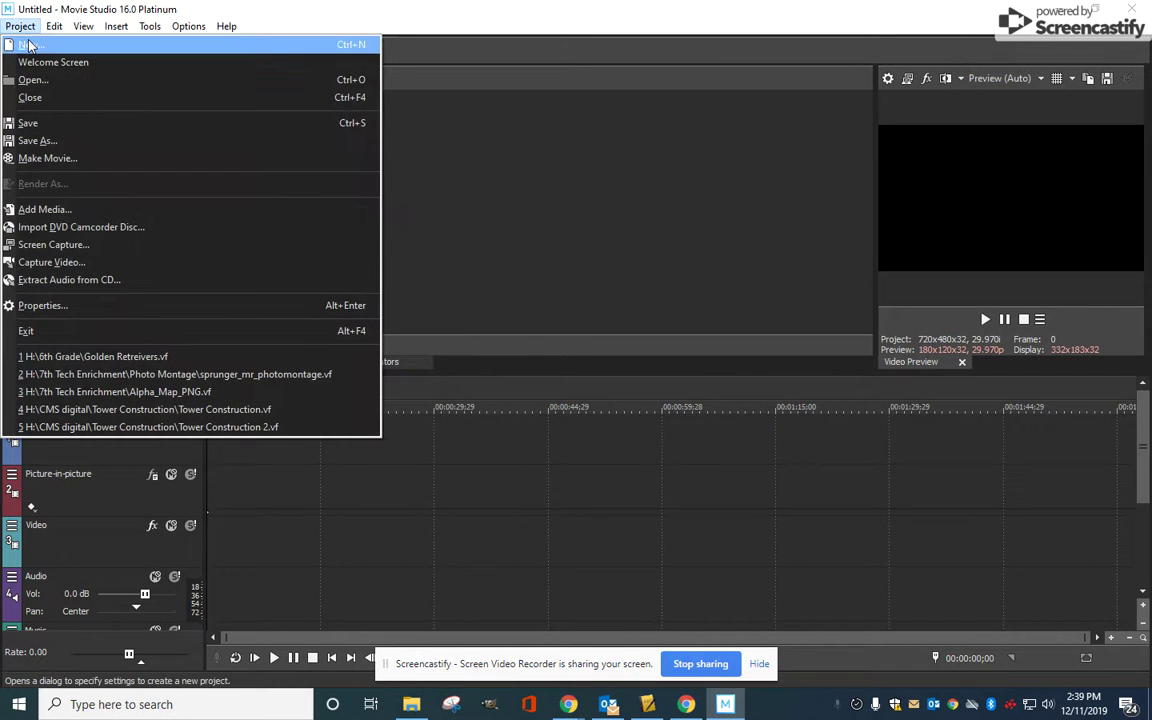
pyautogui.click(31, 45)
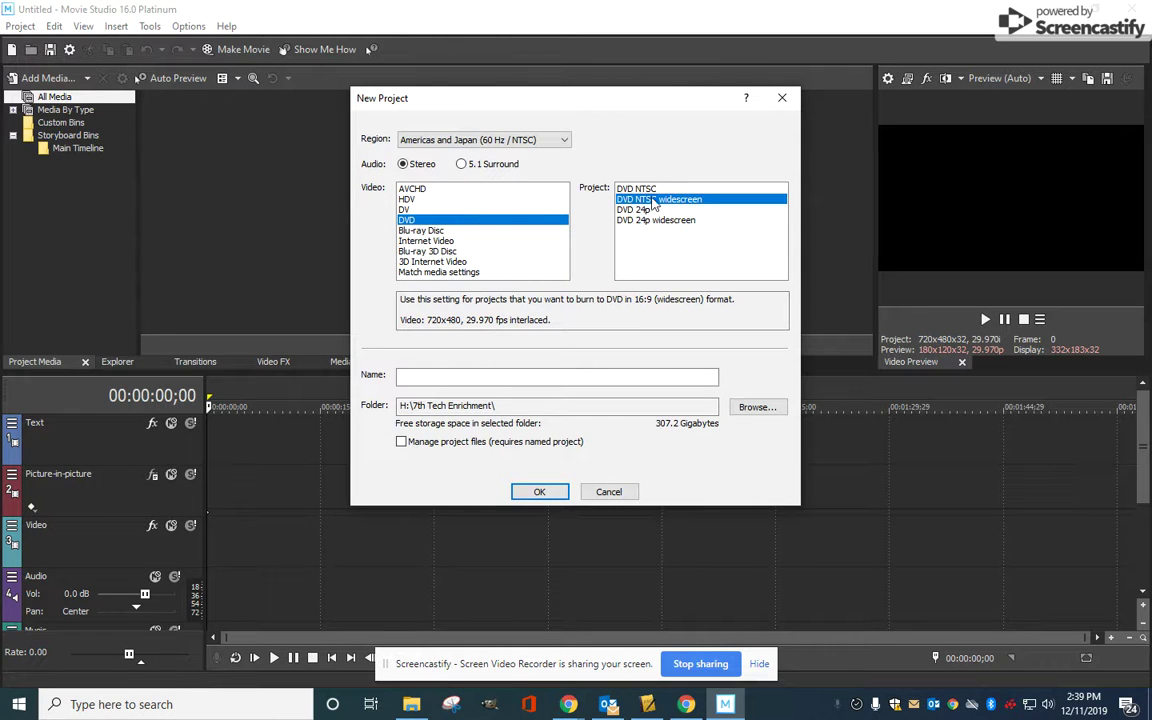
pyautogui.click(446, 376)
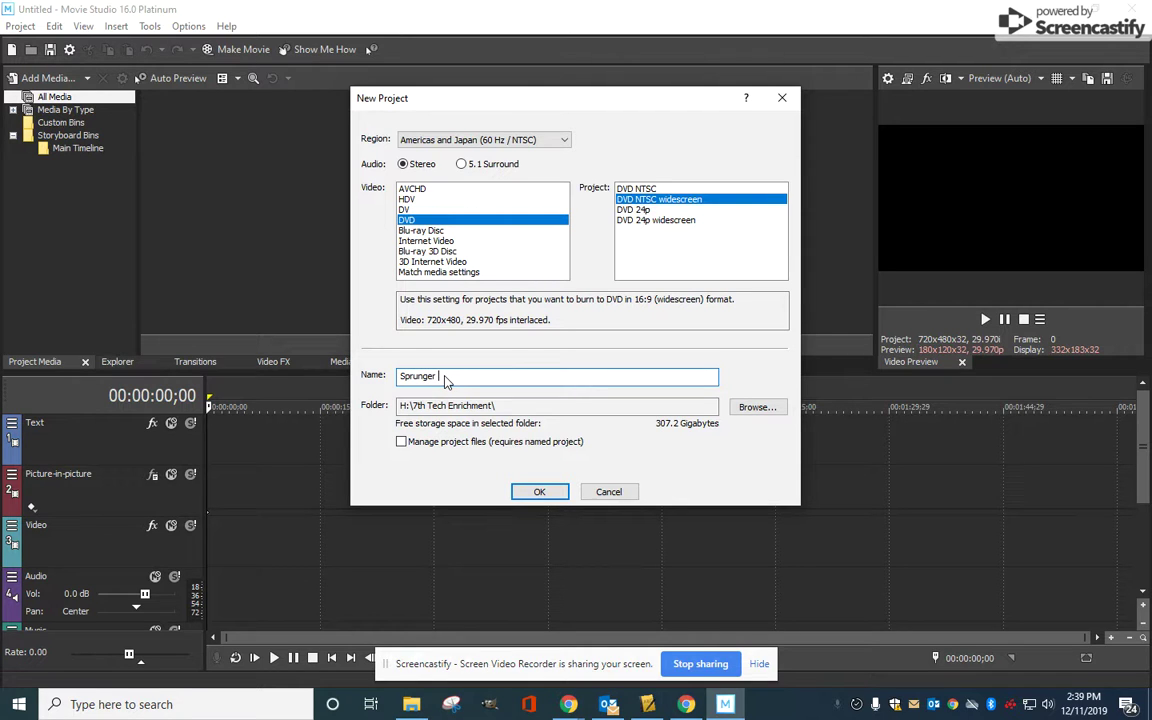
# Store the project in H:\6th Grade\Covered bridge and create it.
pyautogui.click(776, 410)
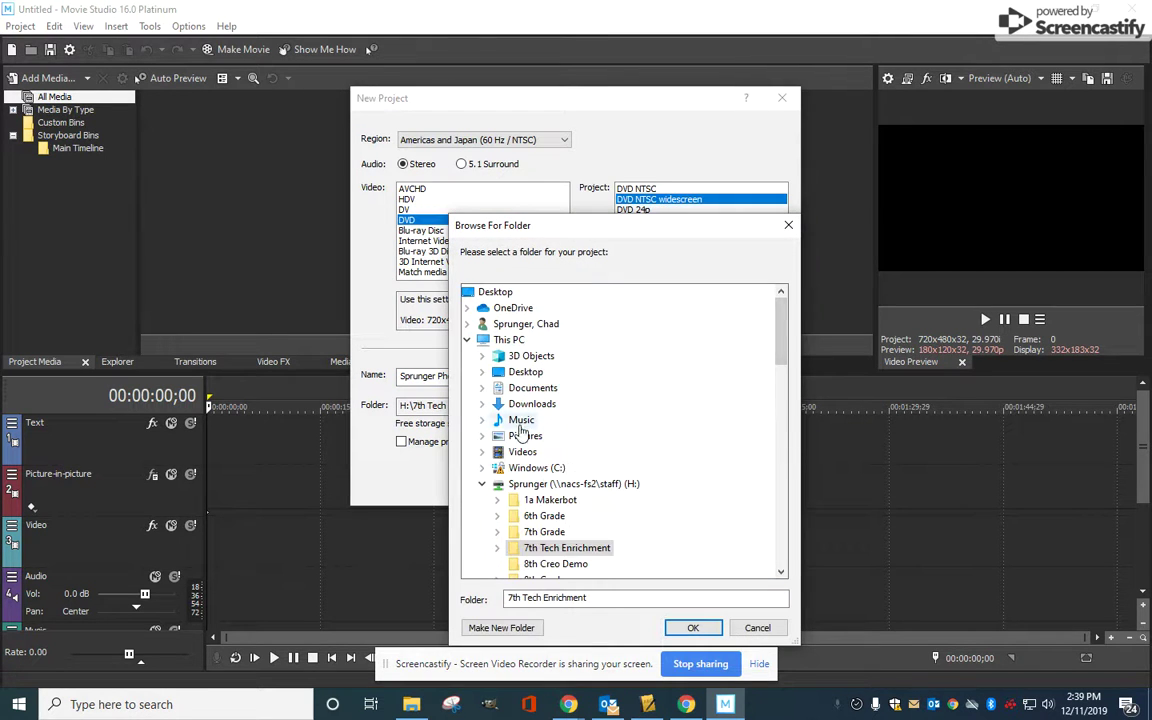
pyautogui.scroll(-1, 530, 455)
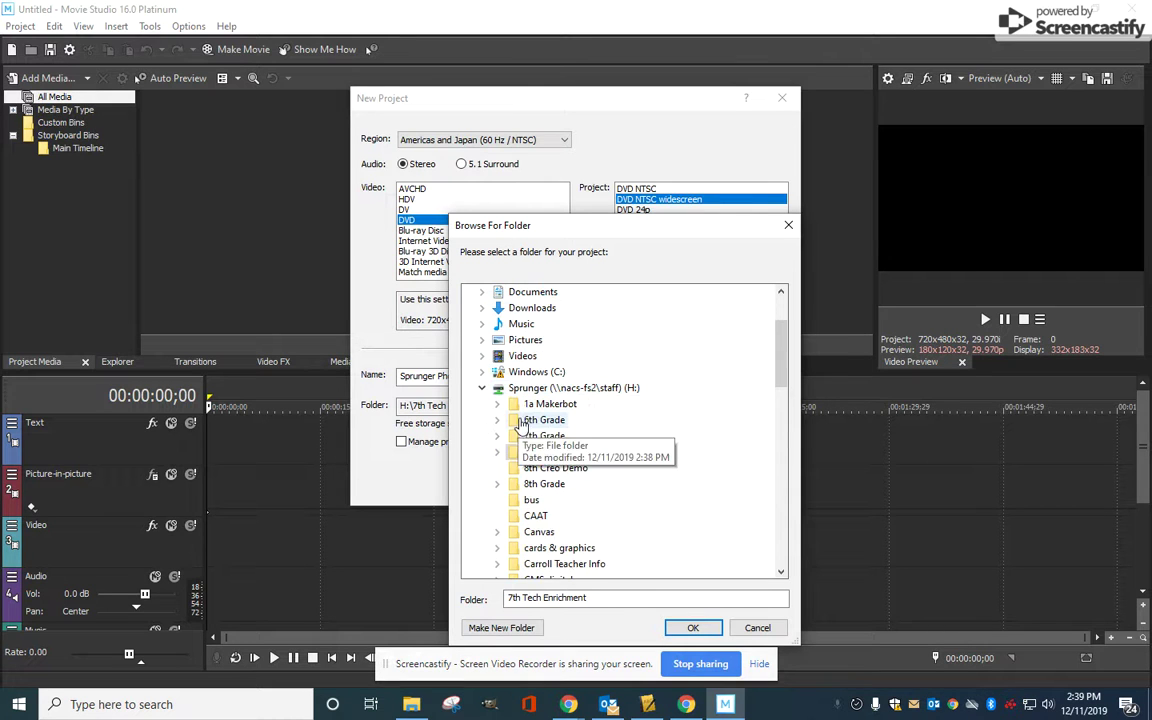
pyautogui.click(545, 419)
pyautogui.scroll(-1, 552, 410)
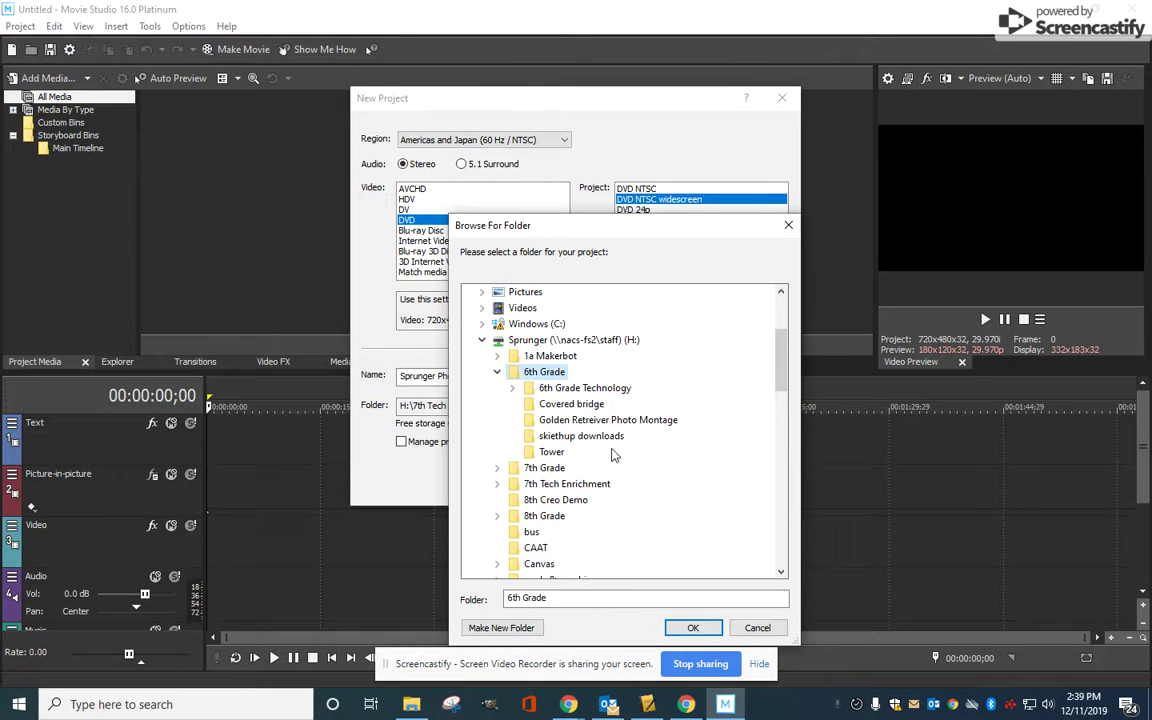
pyautogui.click(554, 405)
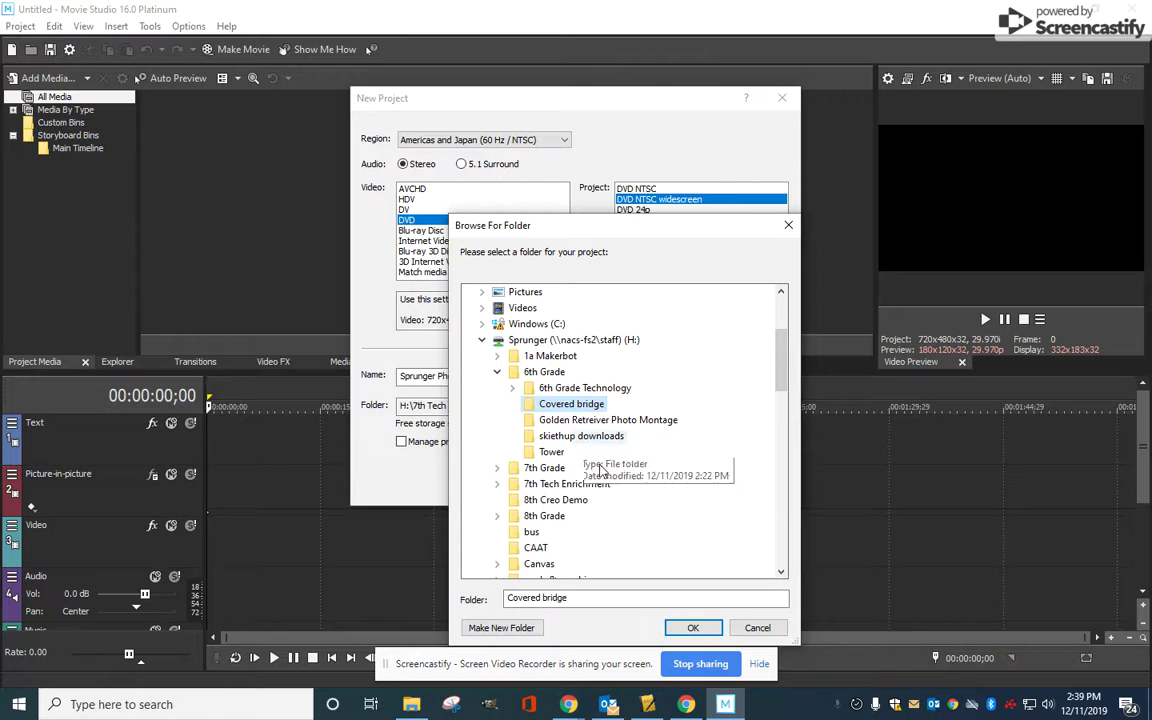
pyautogui.click(690, 628)
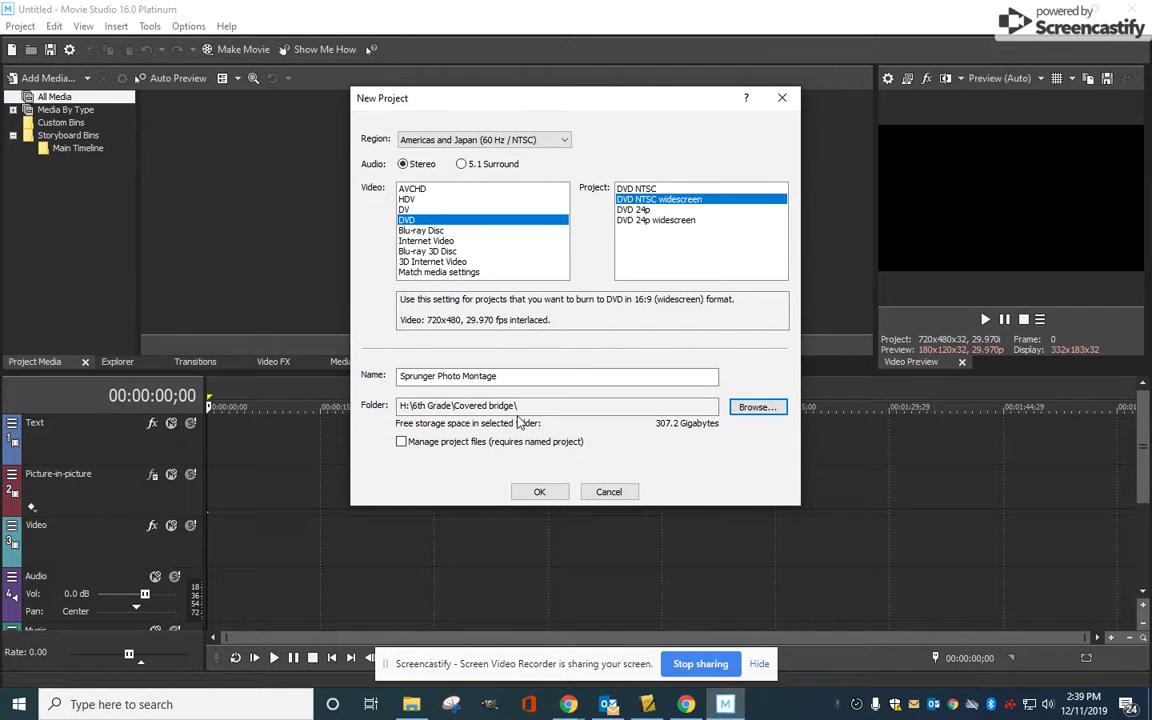
pyautogui.click(539, 491)
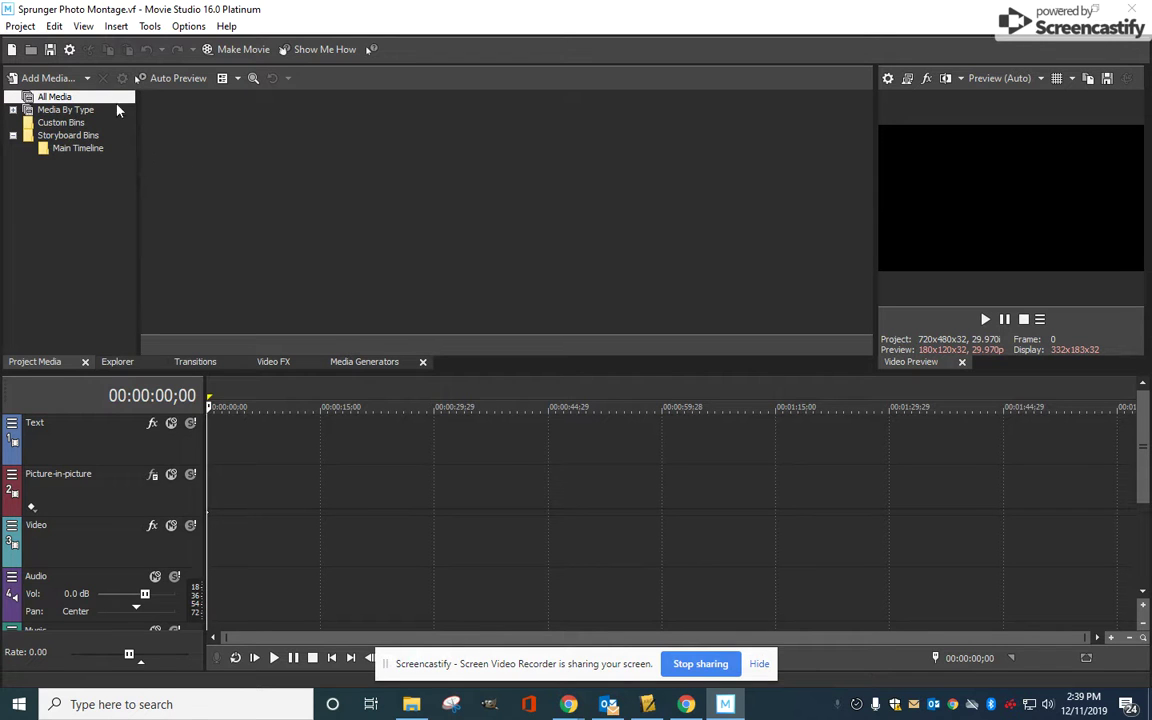
# Import the sixteen covered-bridge JPGs, 1 through red-covered-bridge-1500x609, from H:\6th Grade\Covered bridge.
pyautogui.click(44, 80)
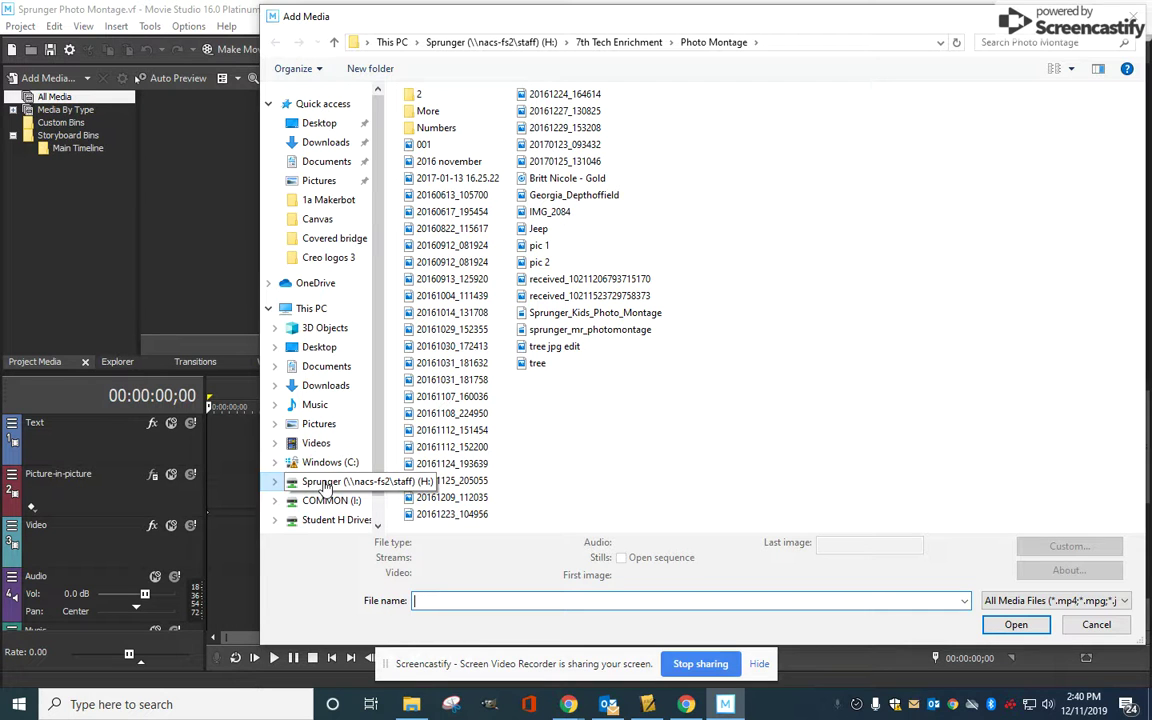
pyautogui.click(322, 482)
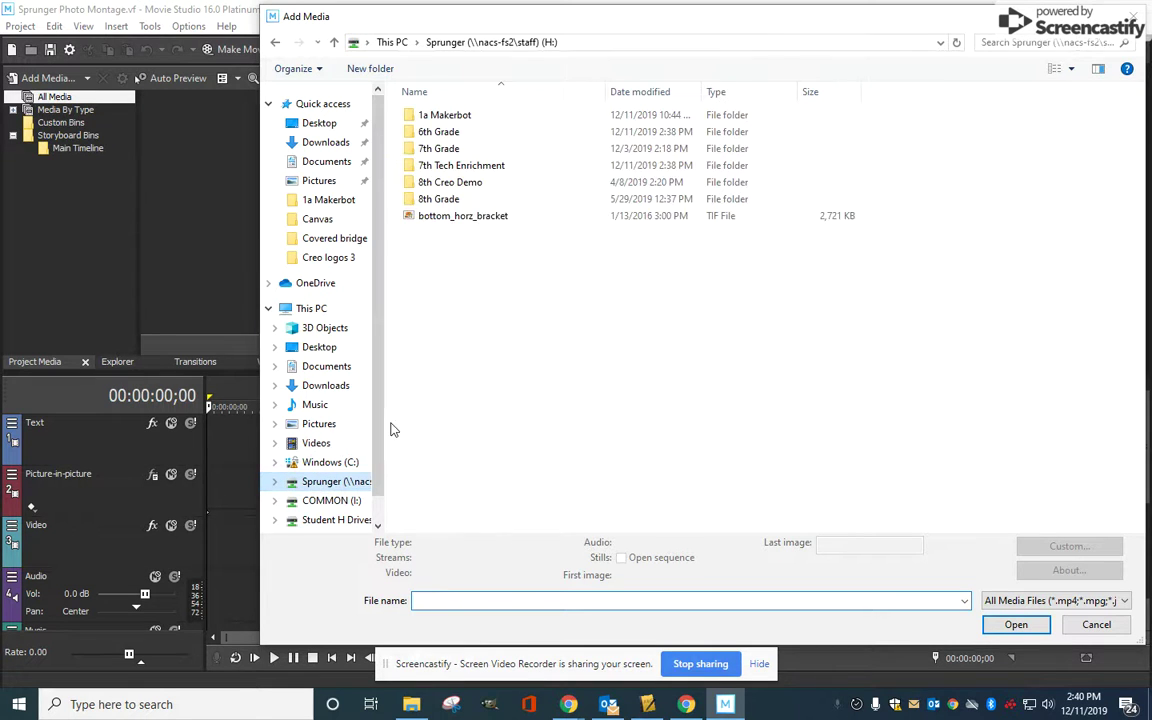
pyautogui.doubleClick(440, 131)
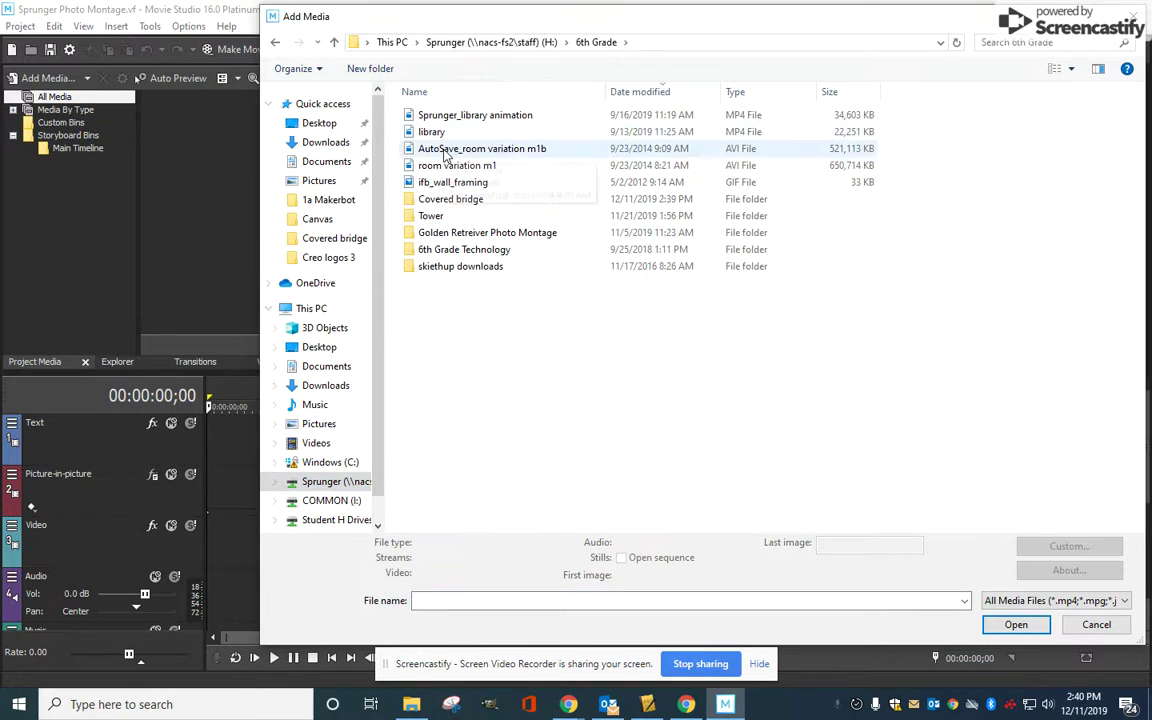
pyautogui.doubleClick(445, 199)
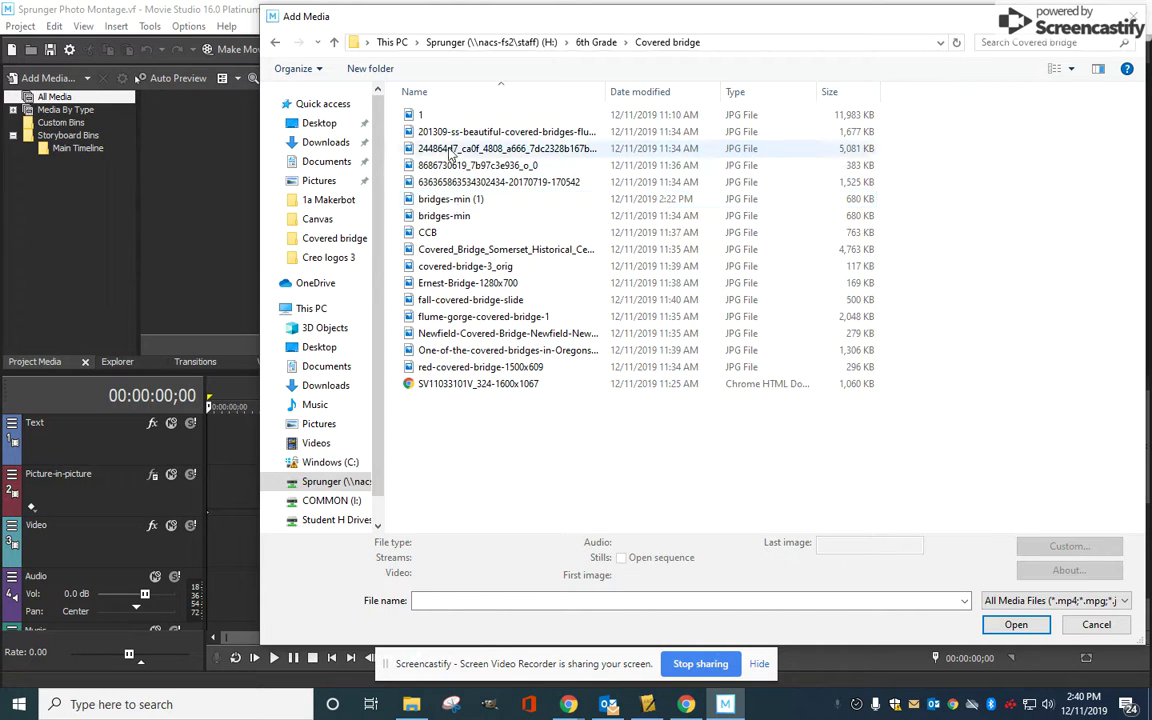
pyautogui.click(437, 116)
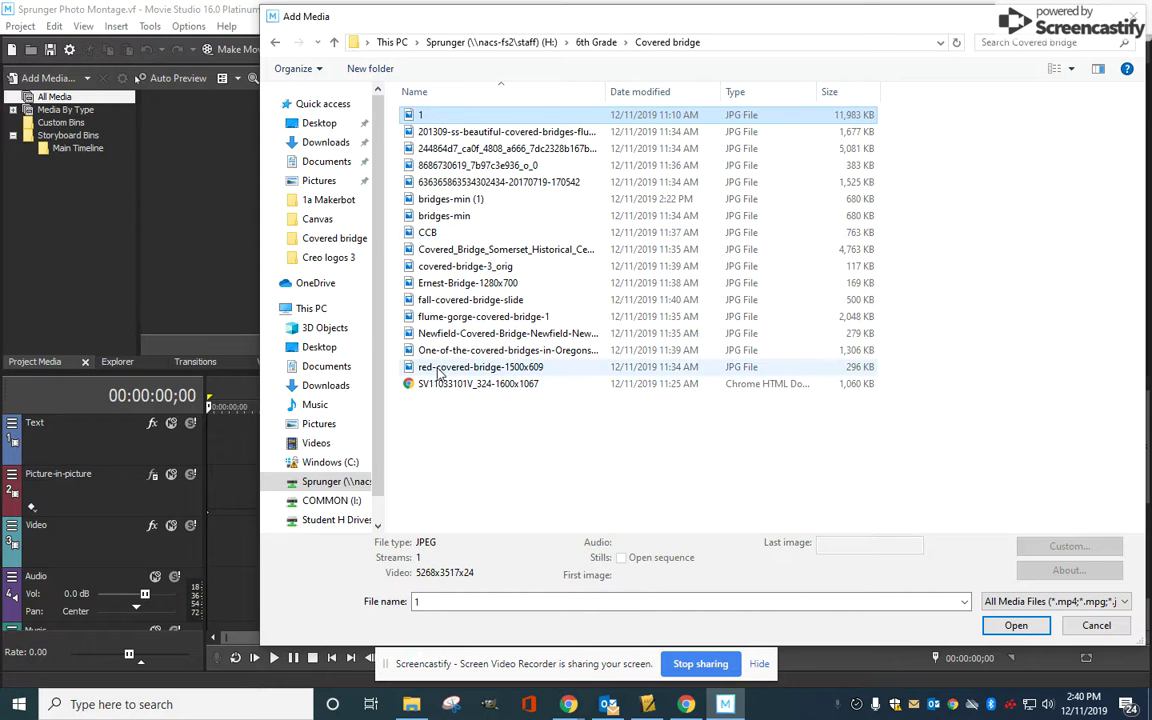
pyautogui.keyDown('shift'); pyautogui.click(447, 368); pyautogui.keyUp('shift')
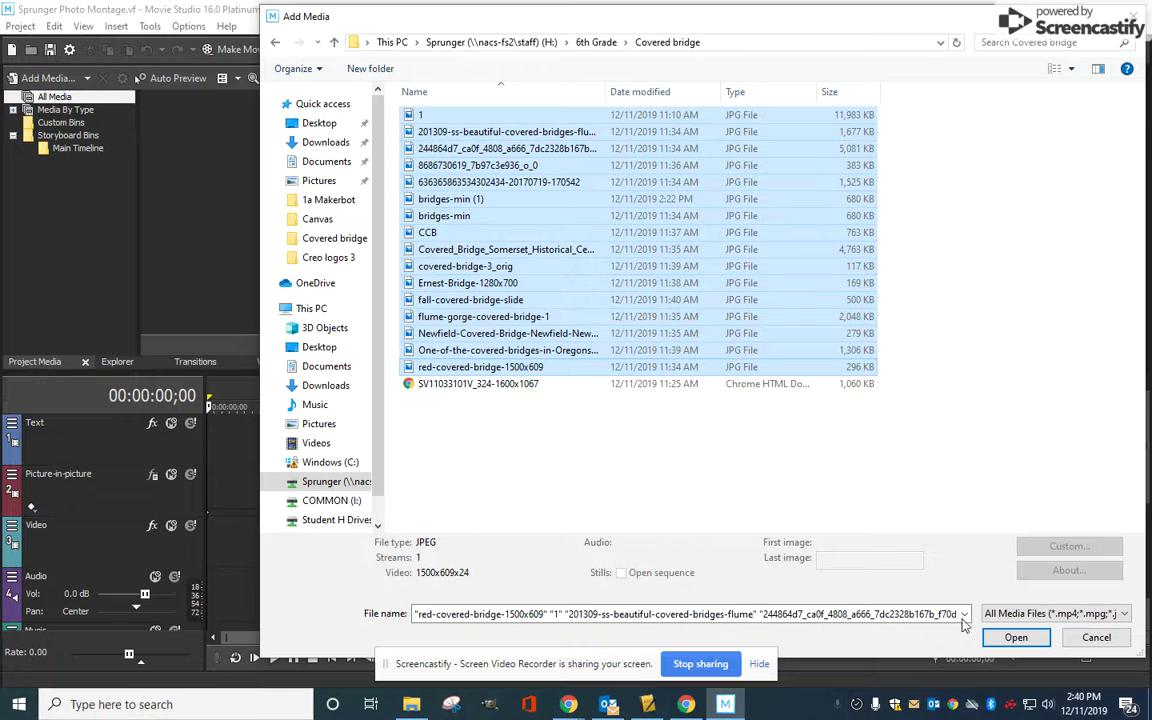
pyautogui.click(1015, 637)
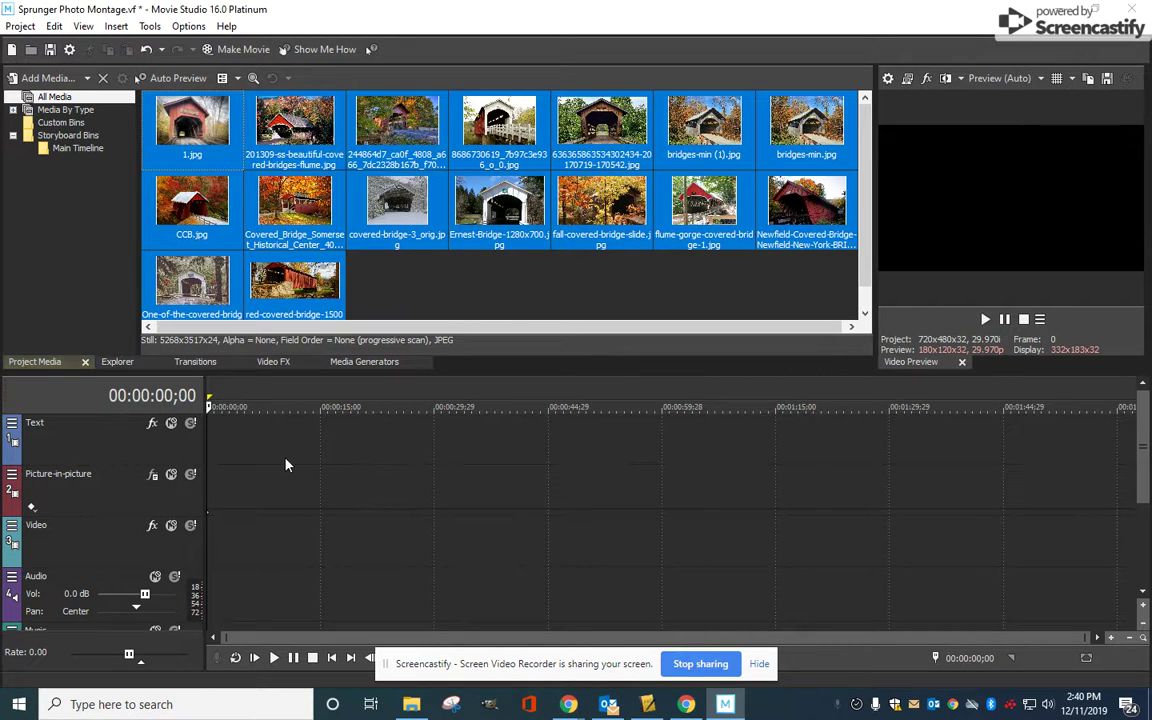
# Drag the 1.jpg photo onto the start of the timeline.
pyautogui.click(244, 511)
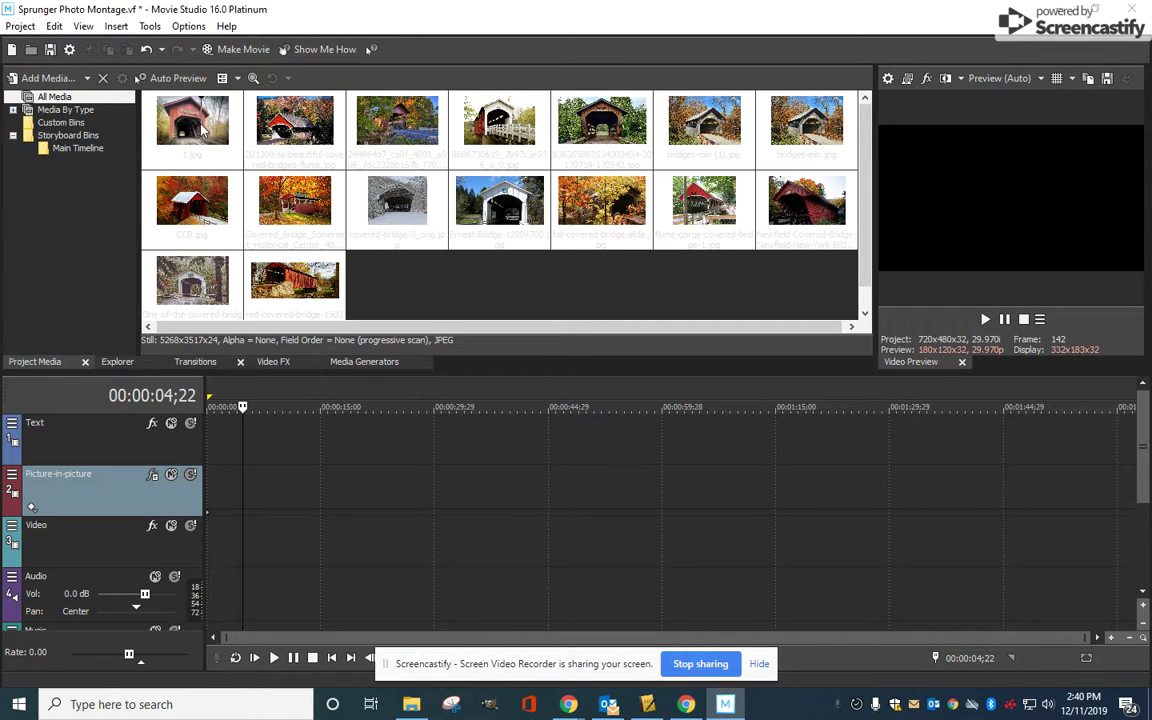
pyautogui.hotkey('ctrl', 'a')
pyautogui.moveTo(188, 128); pyautogui.dragTo(331, 255)
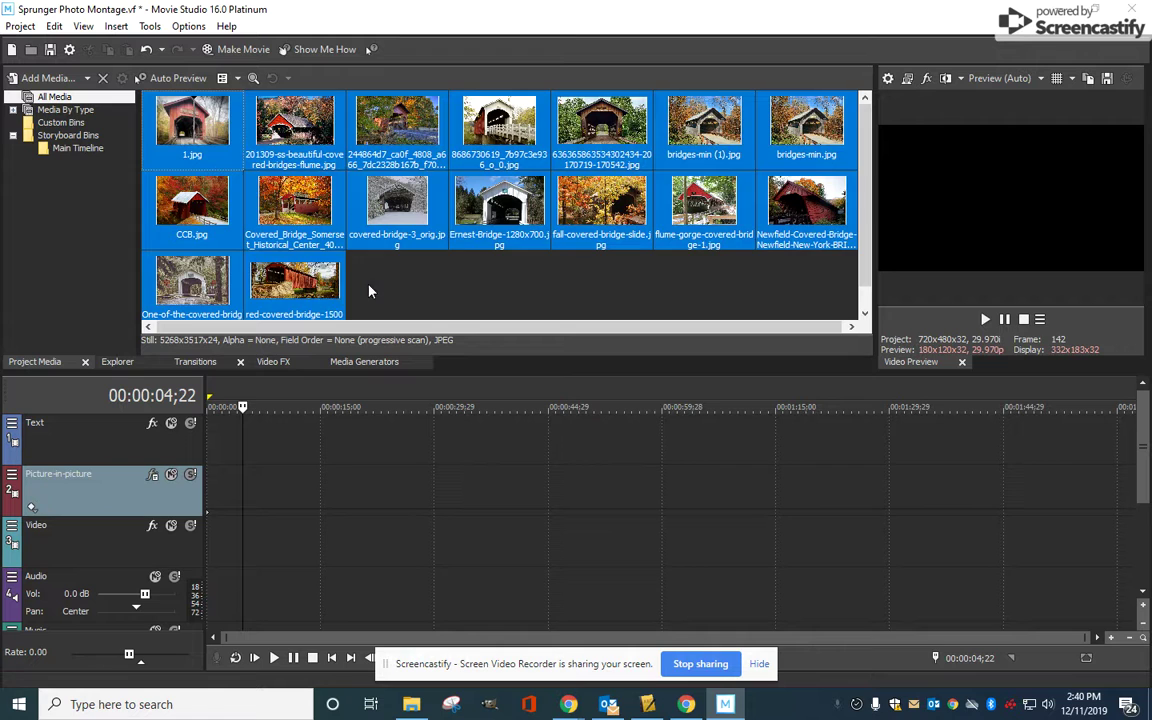
pyautogui.click(331, 255)
pyautogui.click(182, 128)
pyautogui.moveTo(178, 184); pyautogui.dragTo(235, 390)
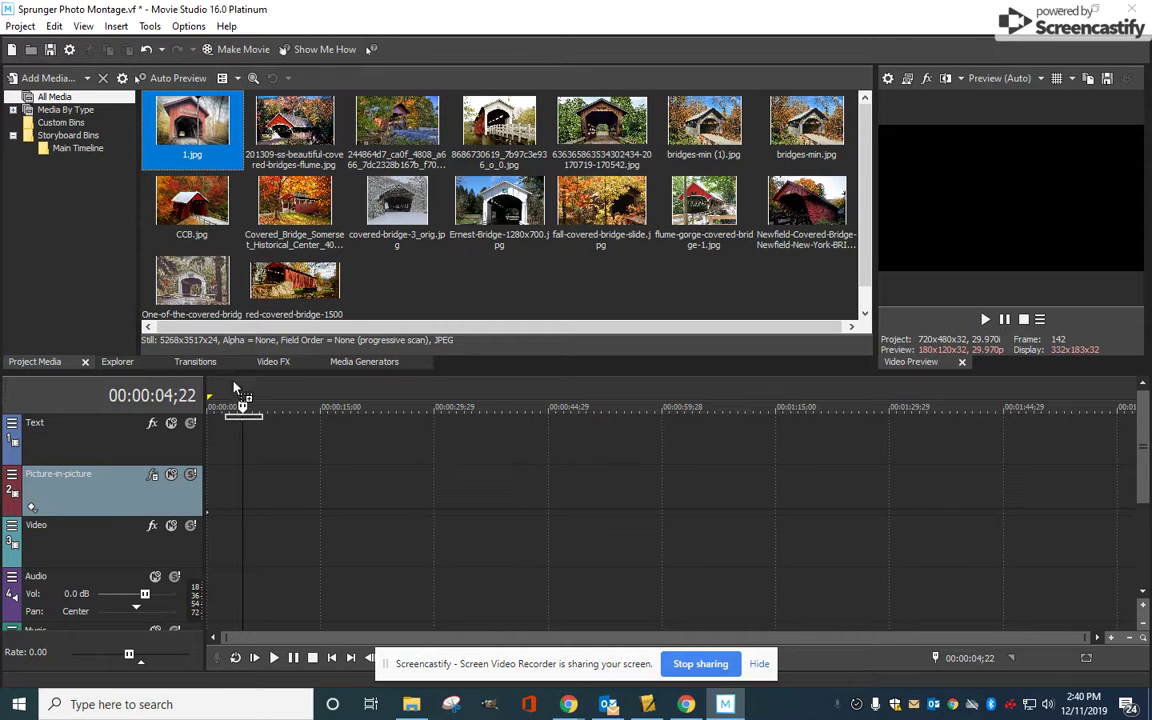
pyautogui.moveTo(224, 462)
pyautogui.mouseDown()
pyautogui.moveTo(225, 472)
pyautogui.moveTo(215, 450)
pyautogui.mouseUp()
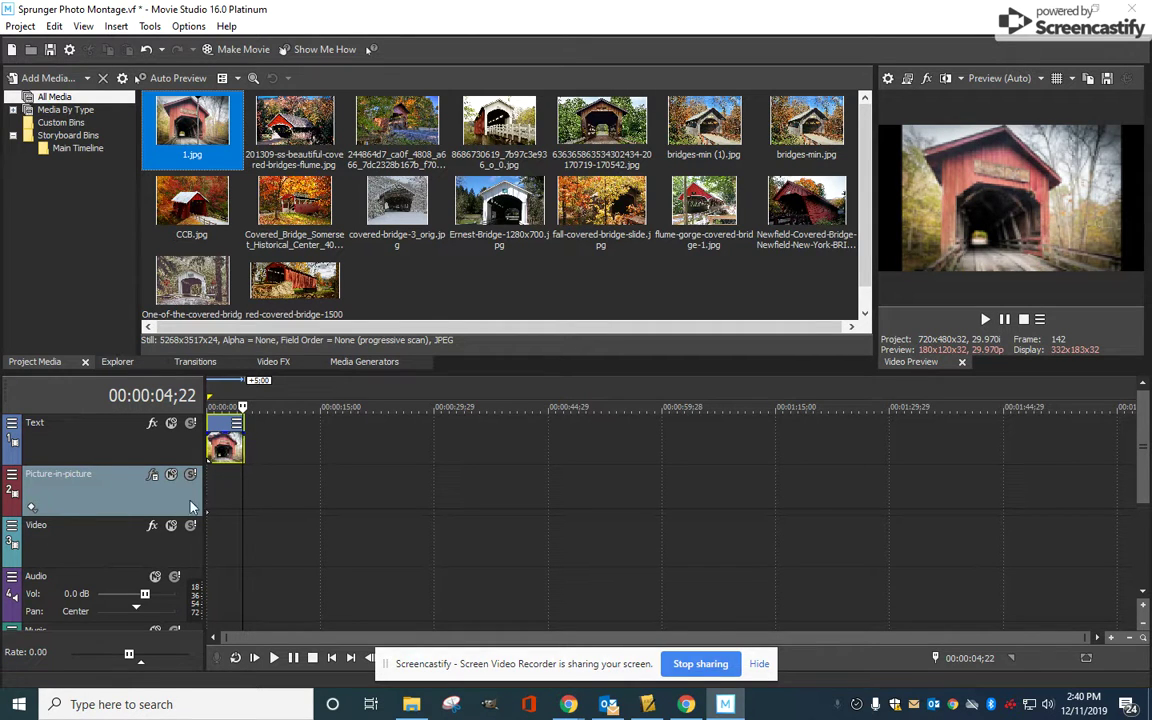
# Move the 1.jpg clip from the Text track down to the Video track at 0:00.
pyautogui.click(223, 435)
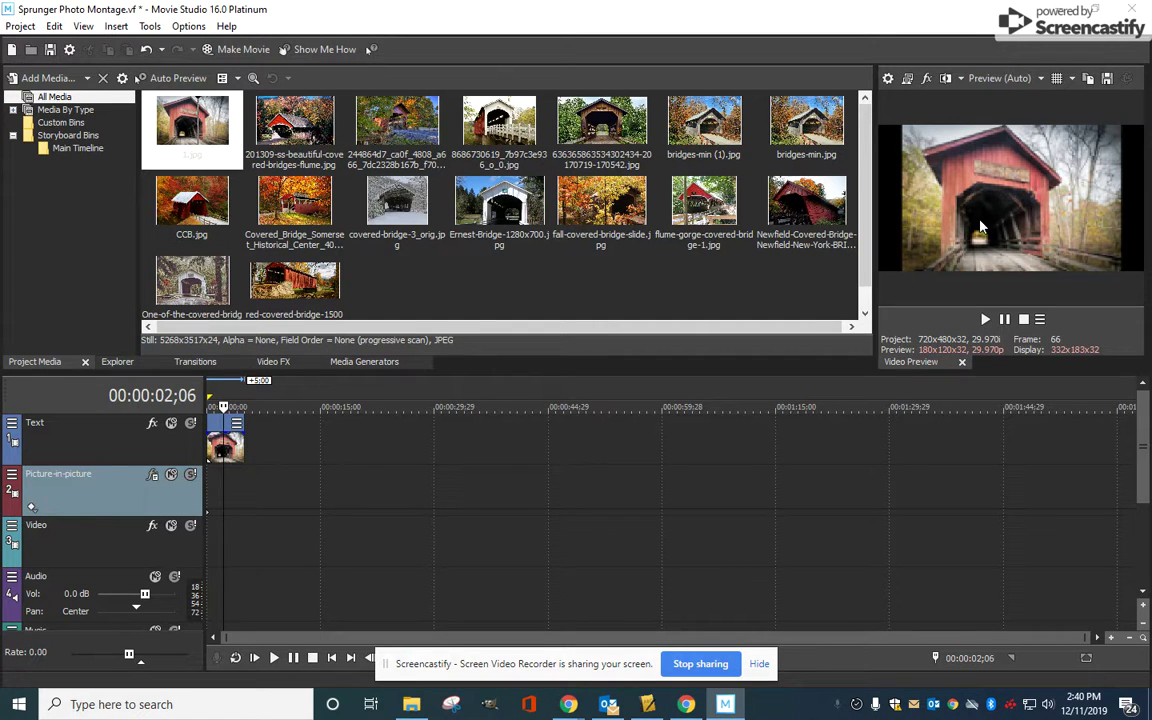
pyautogui.scroll(4, 298, 486)
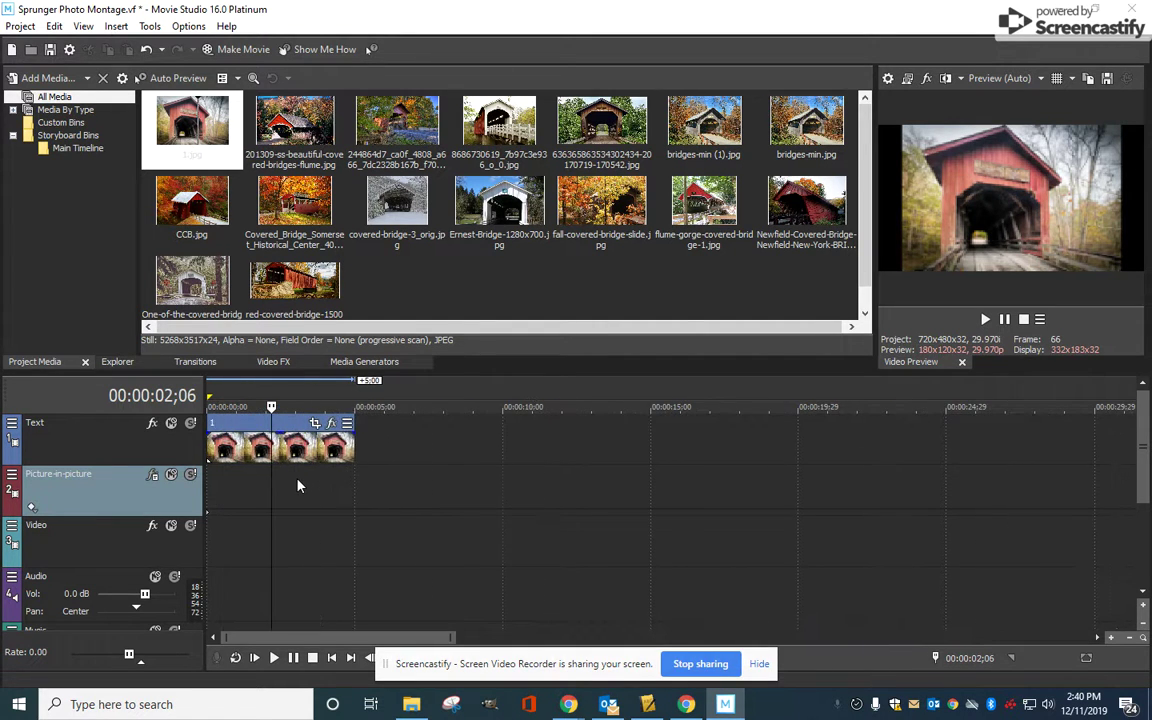
pyautogui.scroll(-4, 298, 486)
pyautogui.scroll(6, 380, 460)
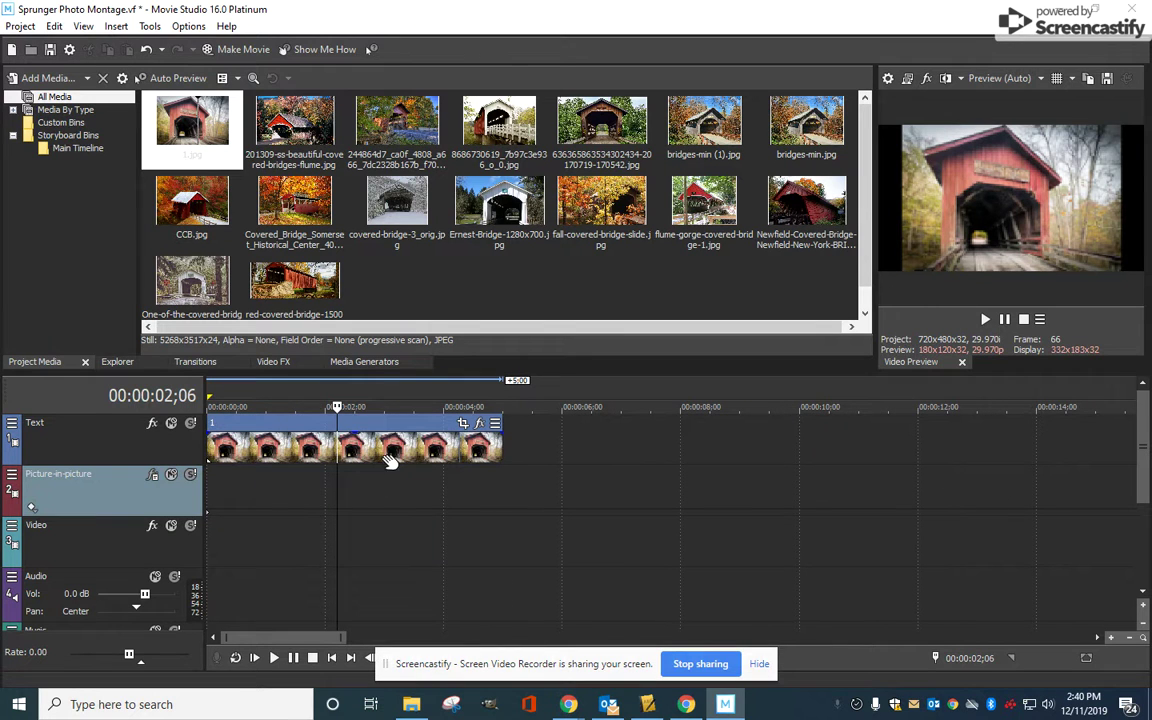
pyautogui.moveTo(390, 458); pyautogui.dragTo(375, 486)
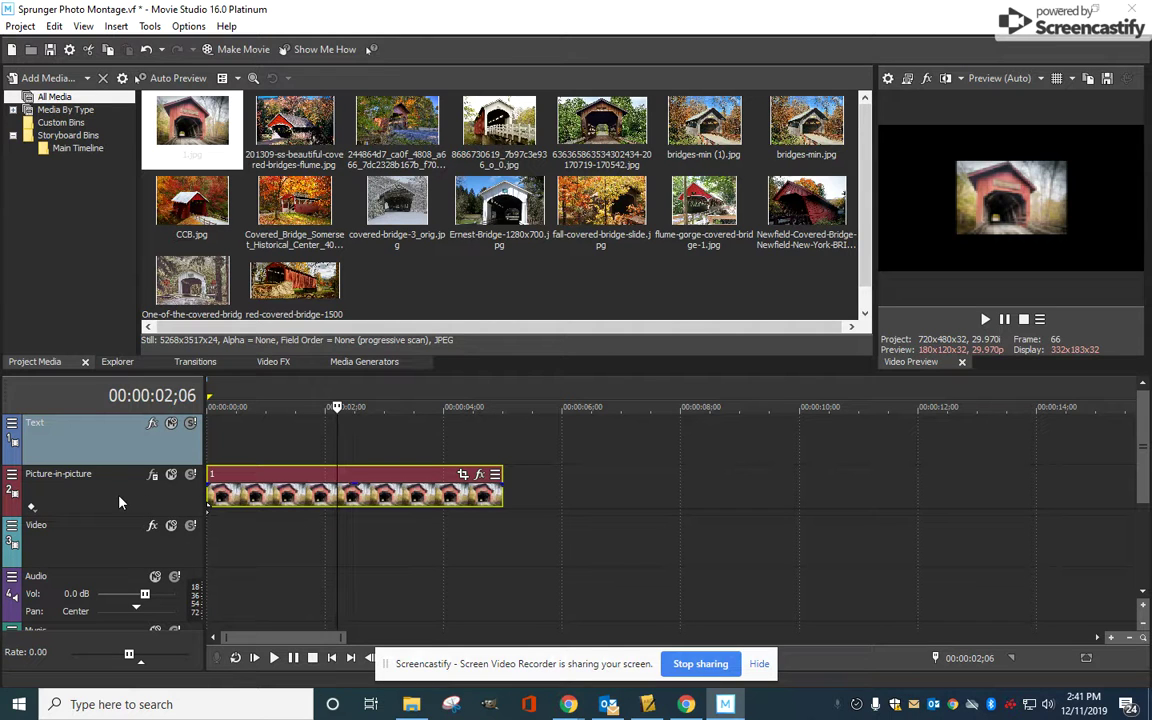
pyautogui.moveTo(305, 478); pyautogui.dragTo(289, 532)
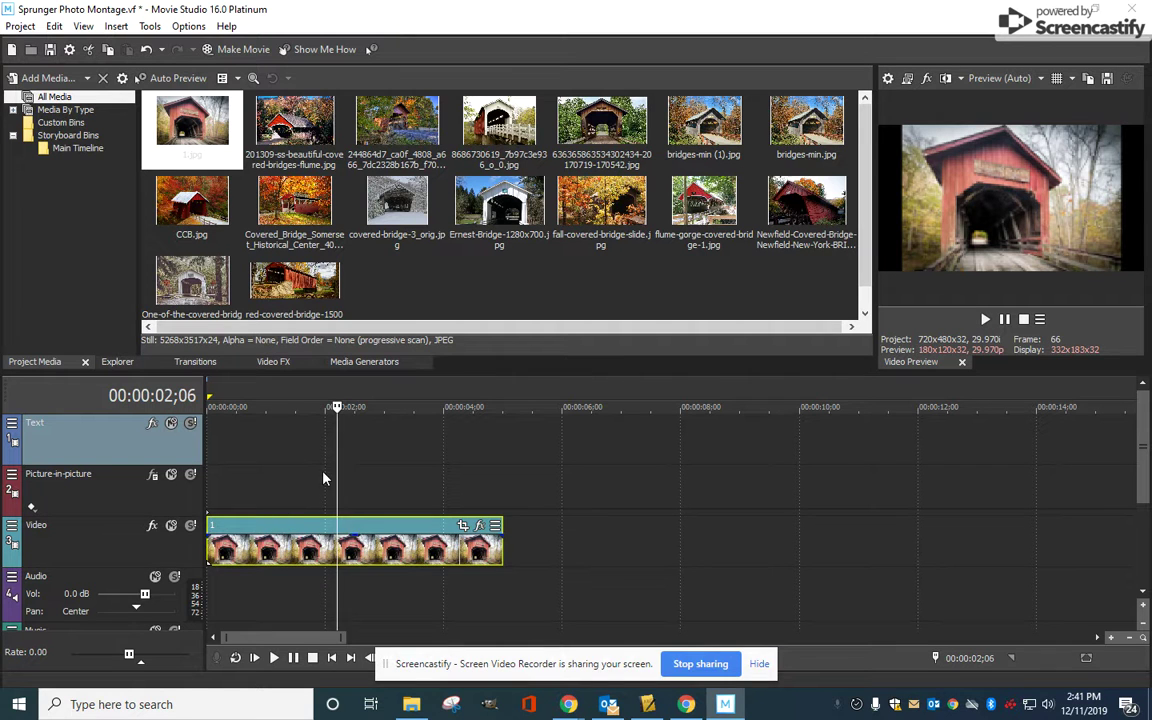
pyautogui.scroll(-5, 384, 487)
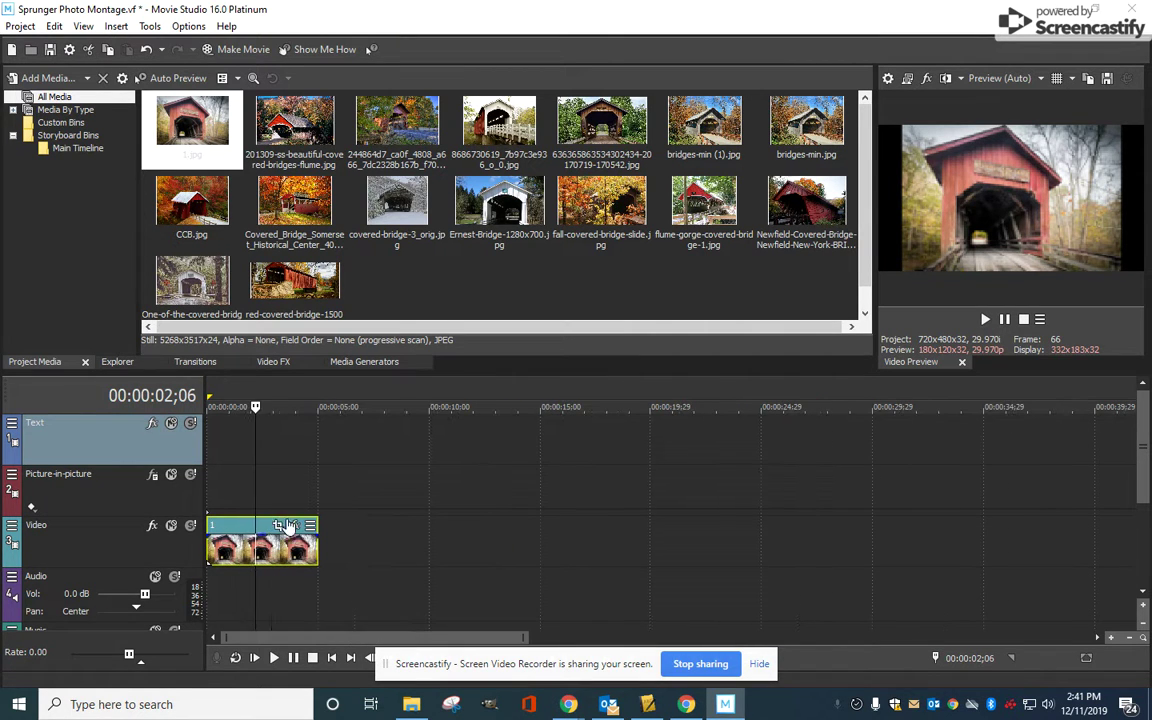
# Shift the 1.jpg clip to start near 5 seconds, then delete it from the Video track.
pyautogui.moveTo(252, 530); pyautogui.dragTo(433, 535)
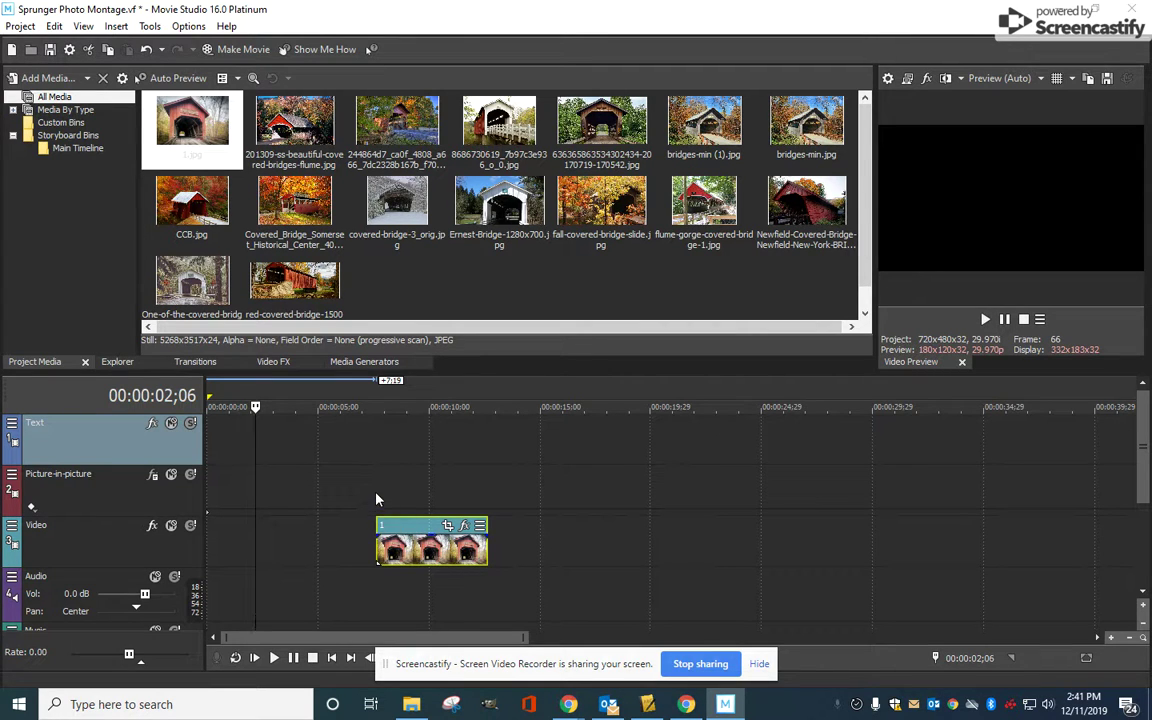
pyautogui.click(401, 545)
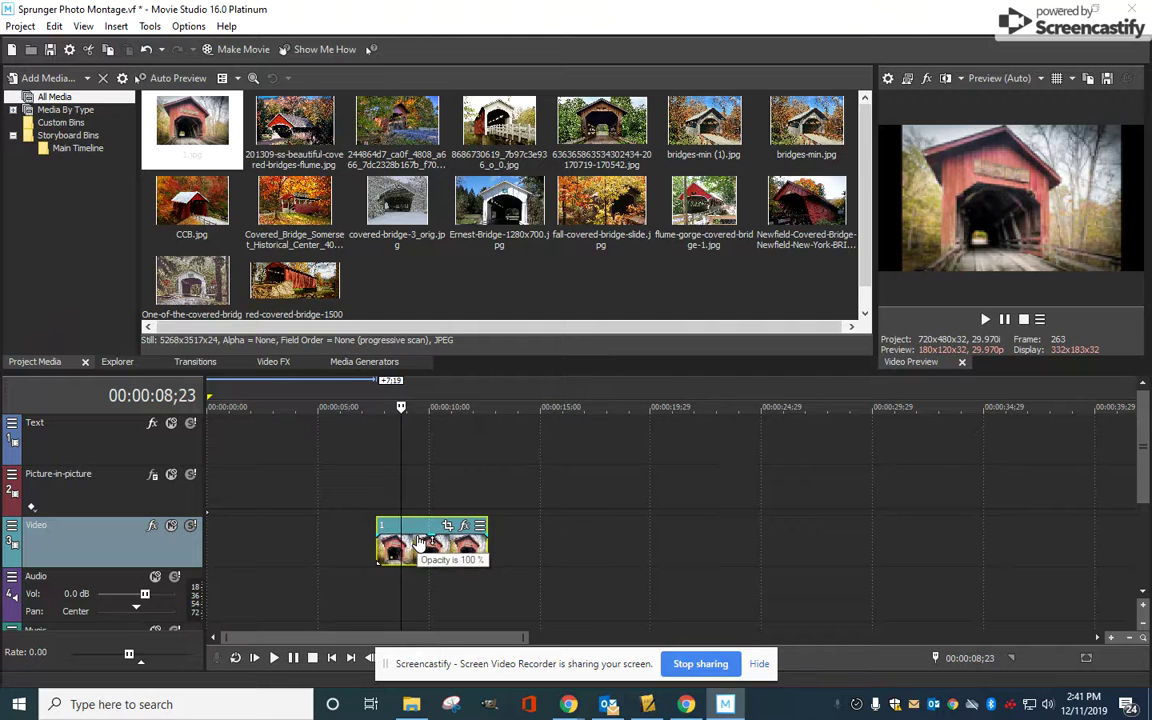
pyautogui.press('Delete')
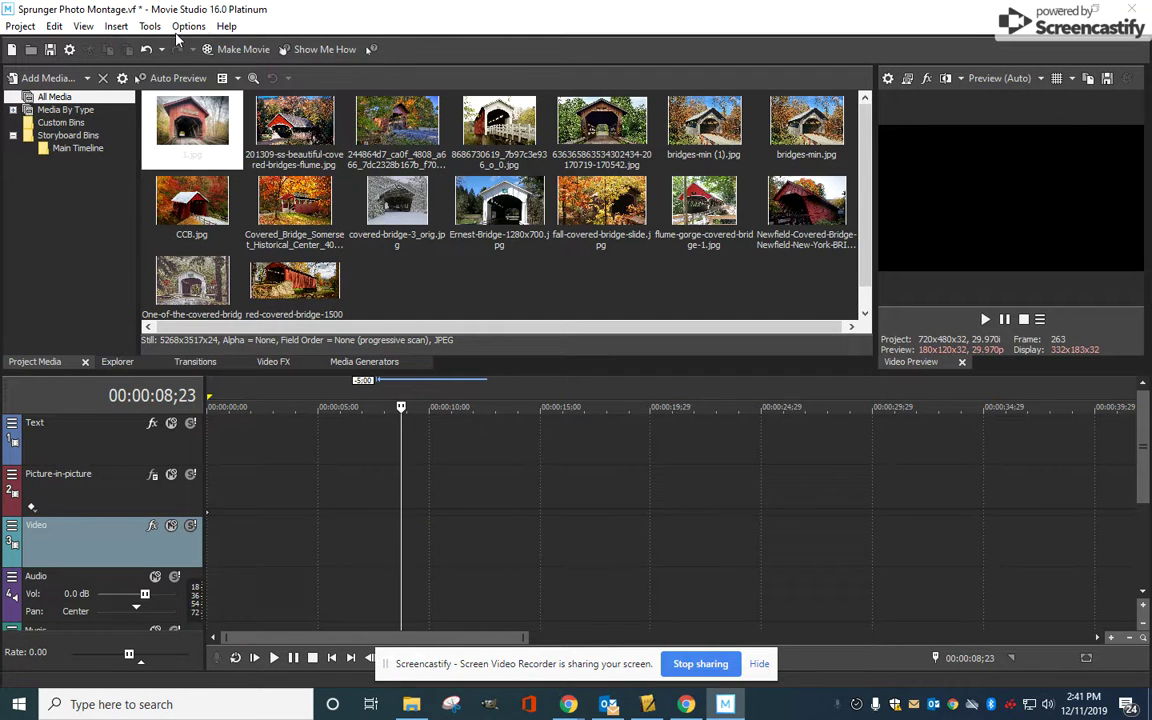
# Set New still image length to 7 seconds in the Editing preferences and apply.
pyautogui.click(188, 26)
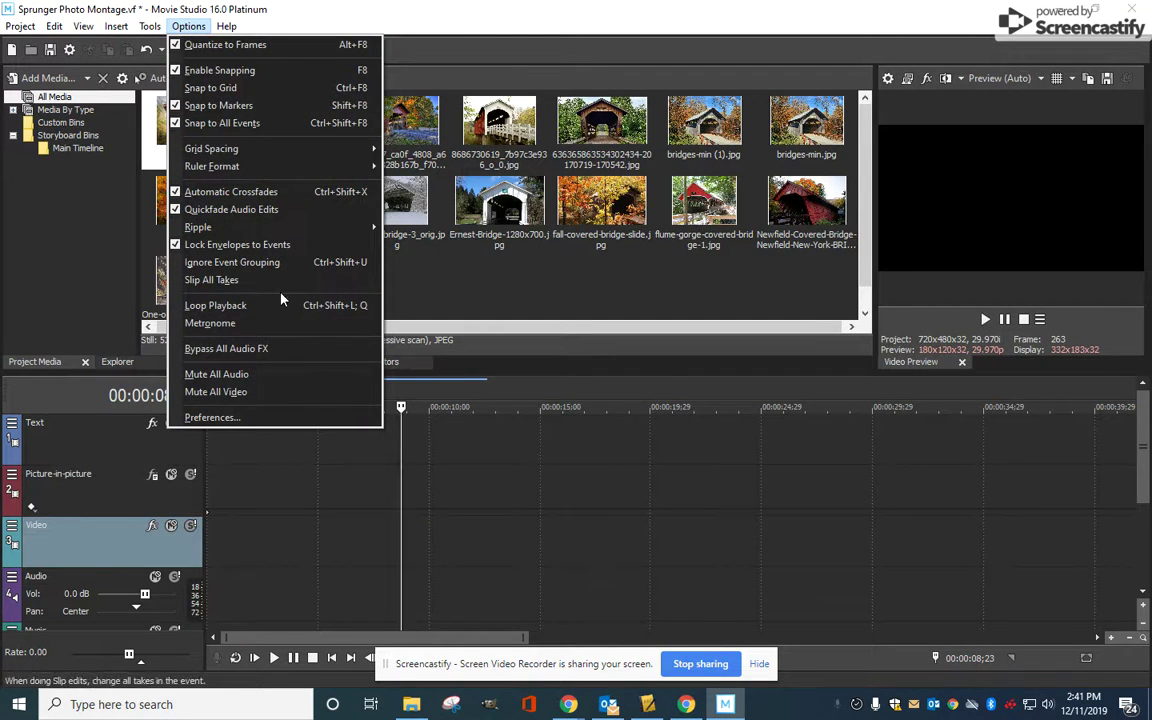
pyautogui.click(267, 418)
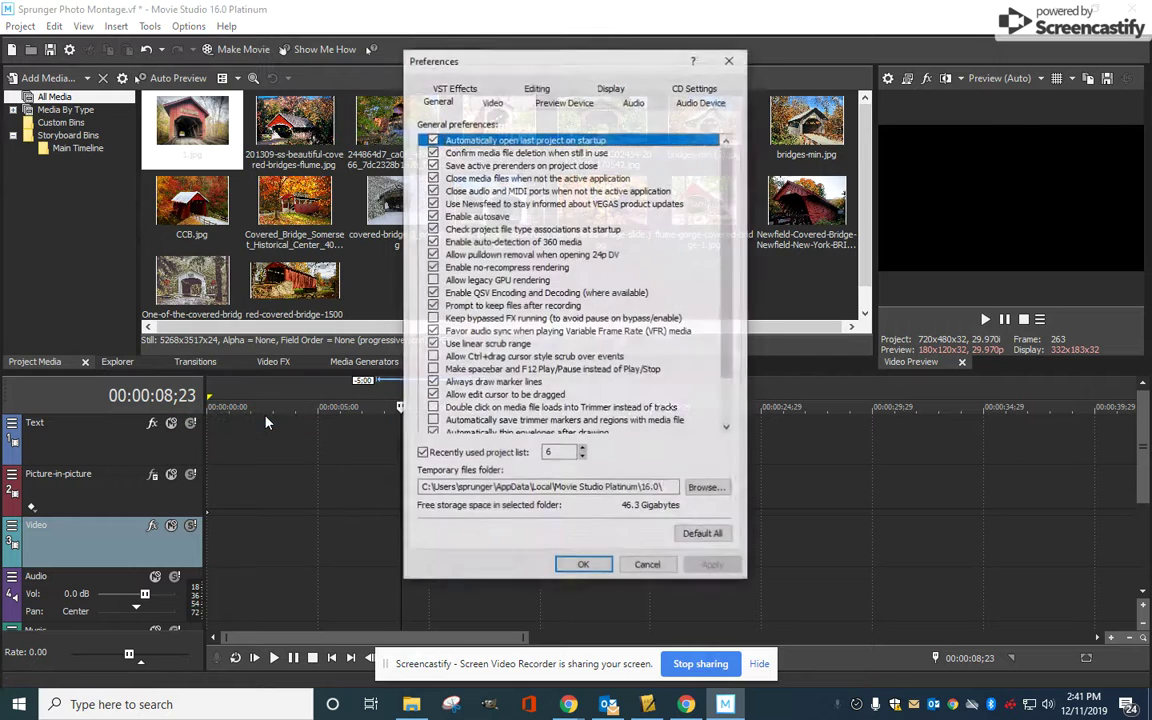
pyautogui.click(497, 103)
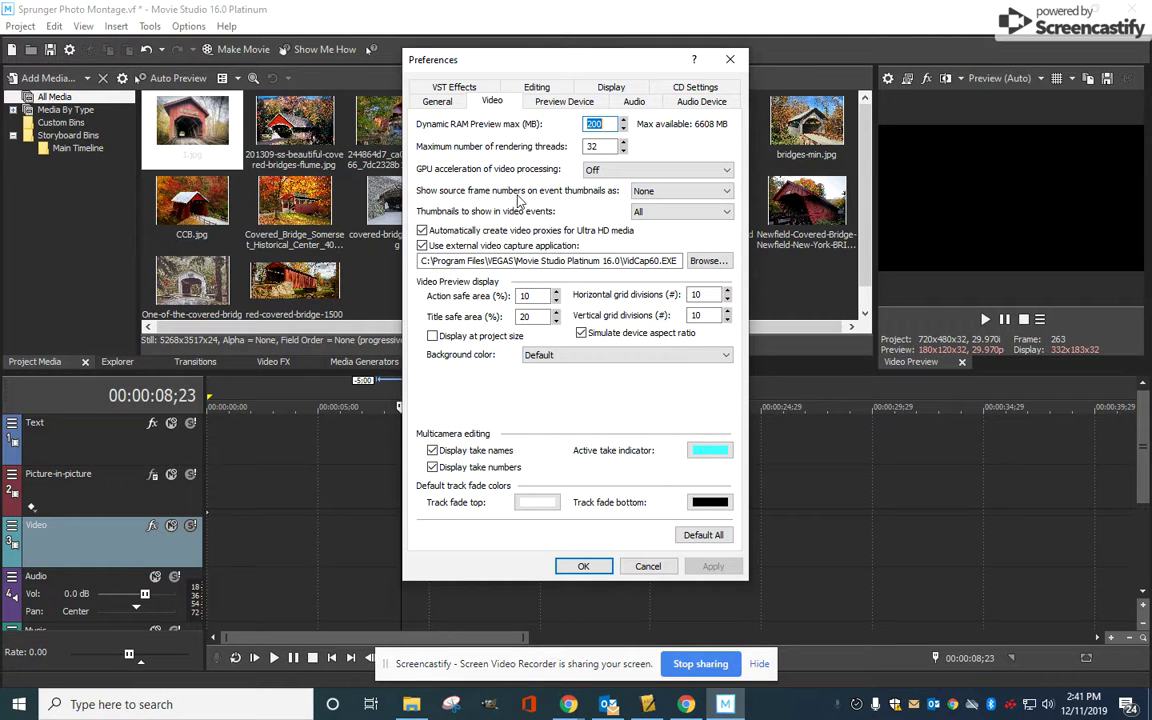
pyautogui.click(534, 89)
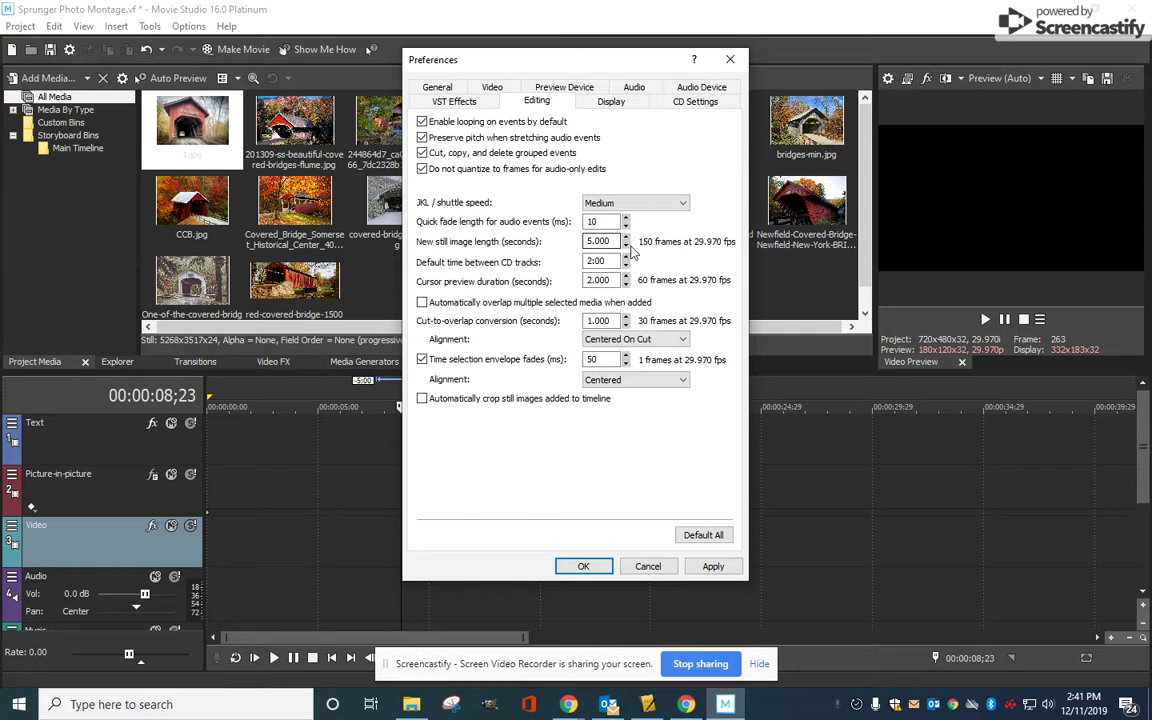
pyautogui.moveTo(609, 242); pyautogui.dragTo(568, 242)
pyautogui.write('7')
pyautogui.click(709, 568)
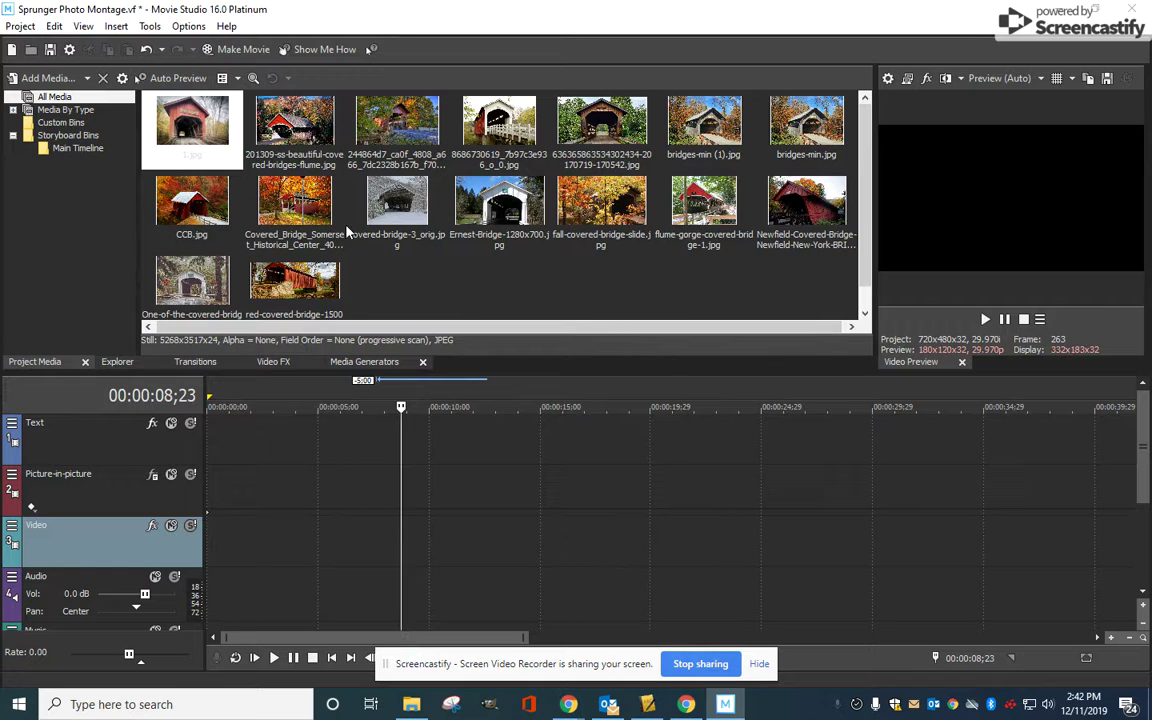
# Place 1.jpg and the flume bridge photo back to back on the Video track.
pyautogui.moveTo(186, 120); pyautogui.dragTo(391, 540)
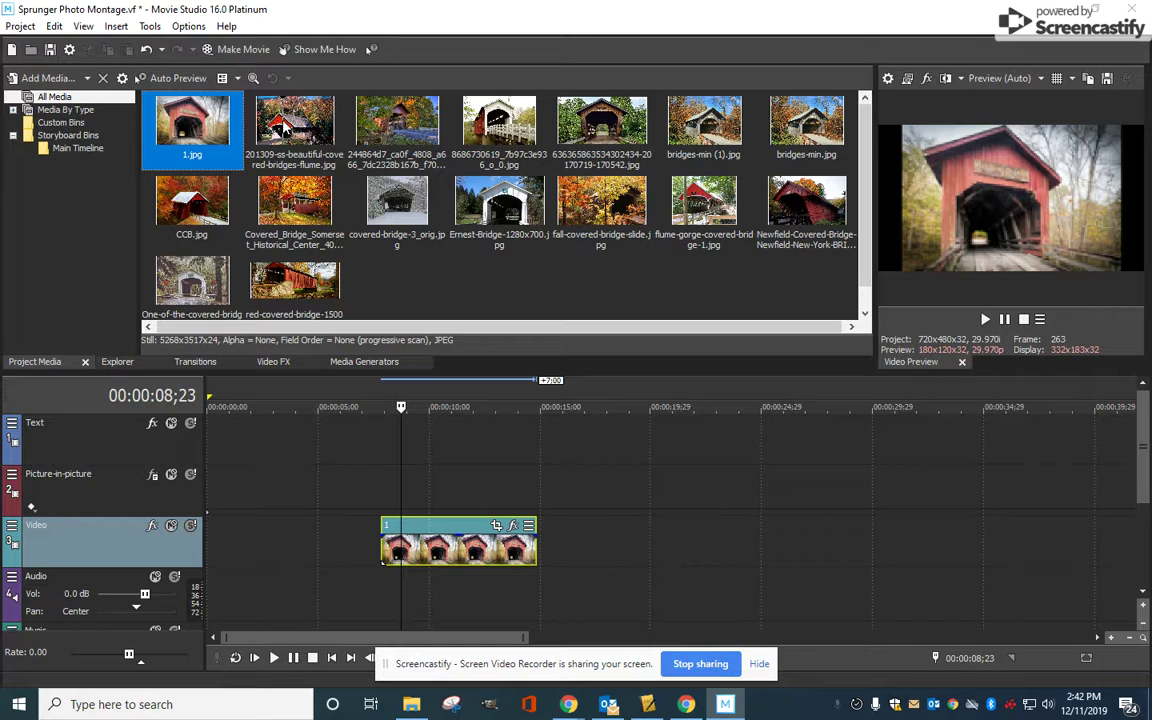
pyautogui.moveTo(284, 128); pyautogui.dragTo(312, 168)
pyautogui.moveTo(426, 358); pyautogui.dragTo(541, 532)
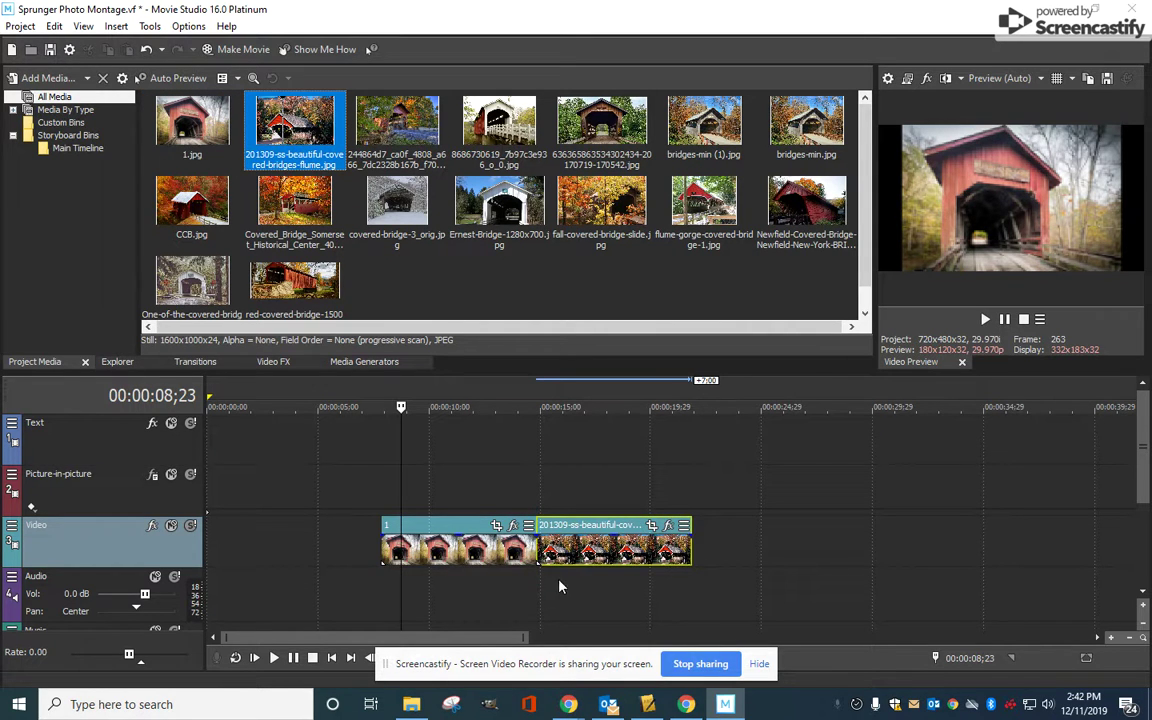
# Enlarge the video preview and play back the cut between the two photos.
pyautogui.click(468, 595)
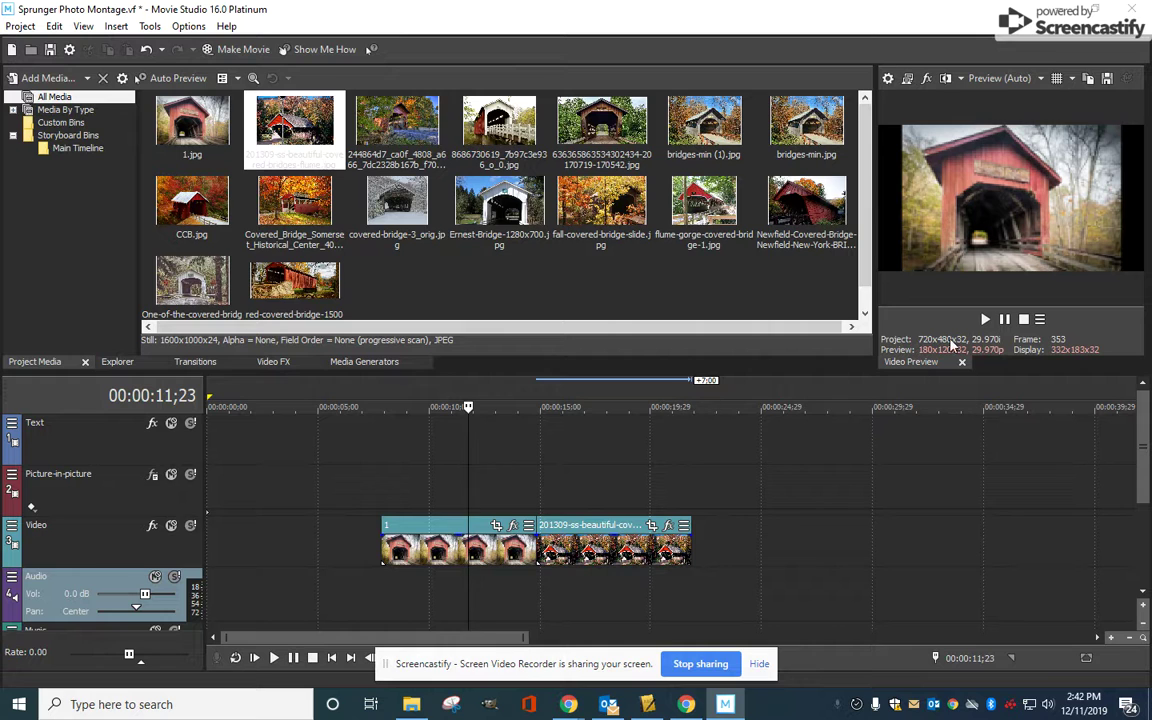
pyautogui.click(985, 320)
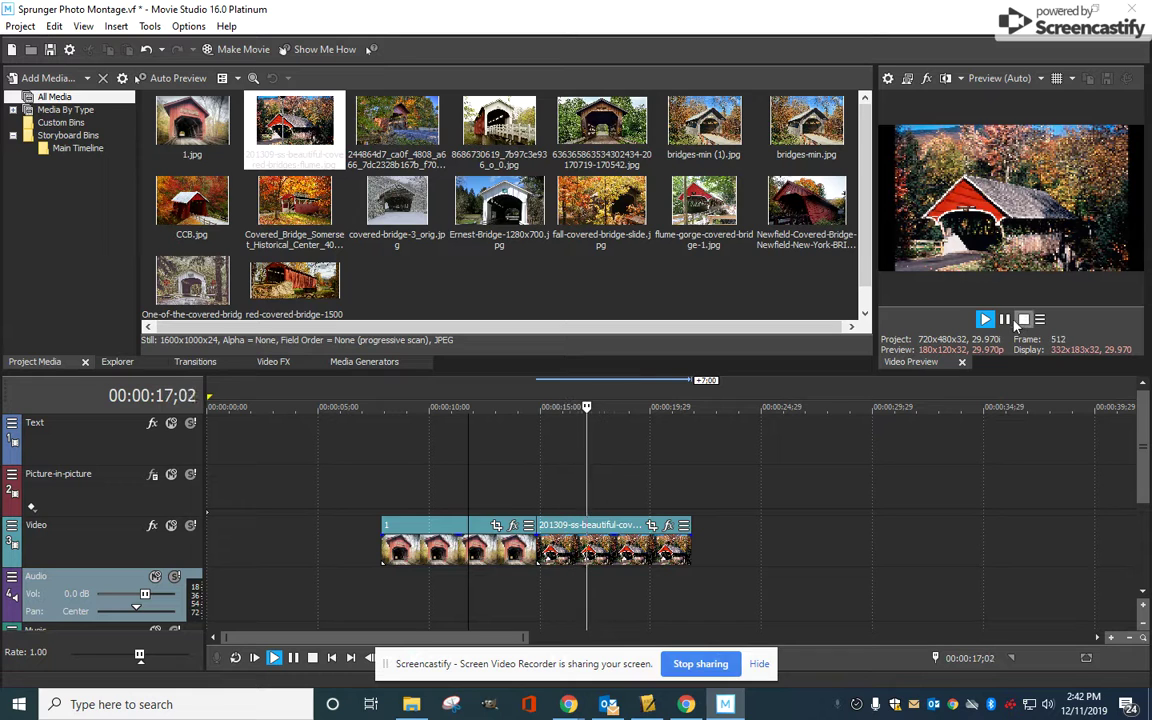
pyautogui.moveTo(870, 264); pyautogui.dragTo(605, 264)
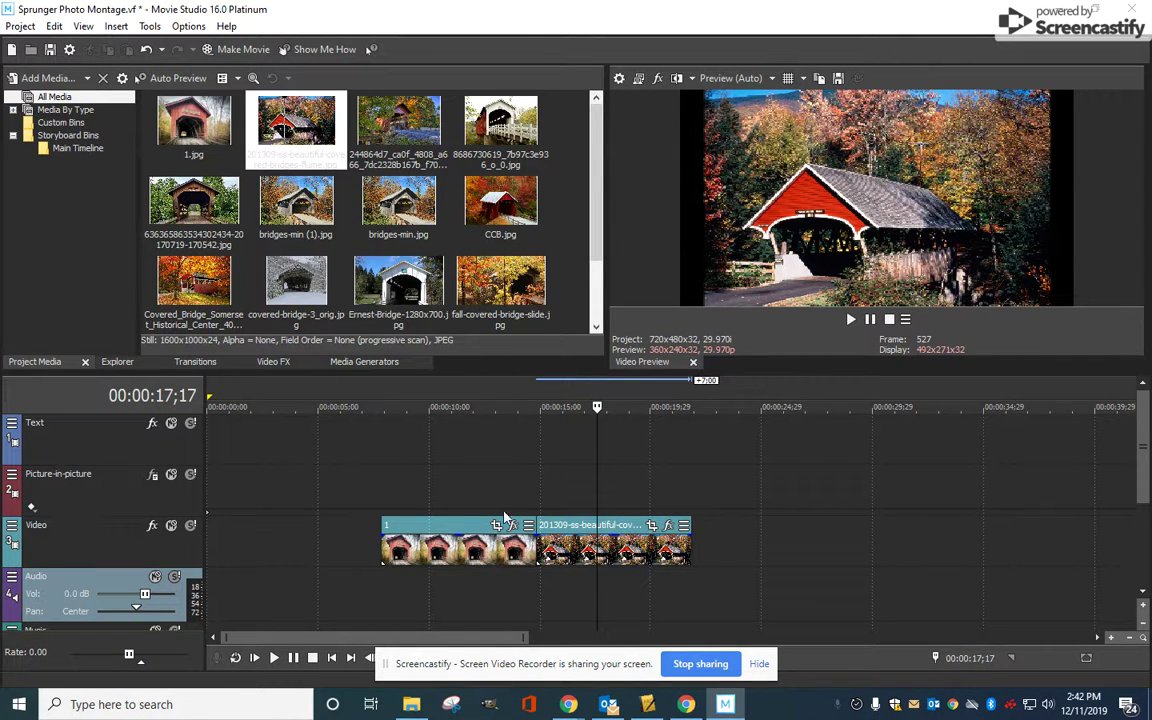
pyautogui.click(505, 502)
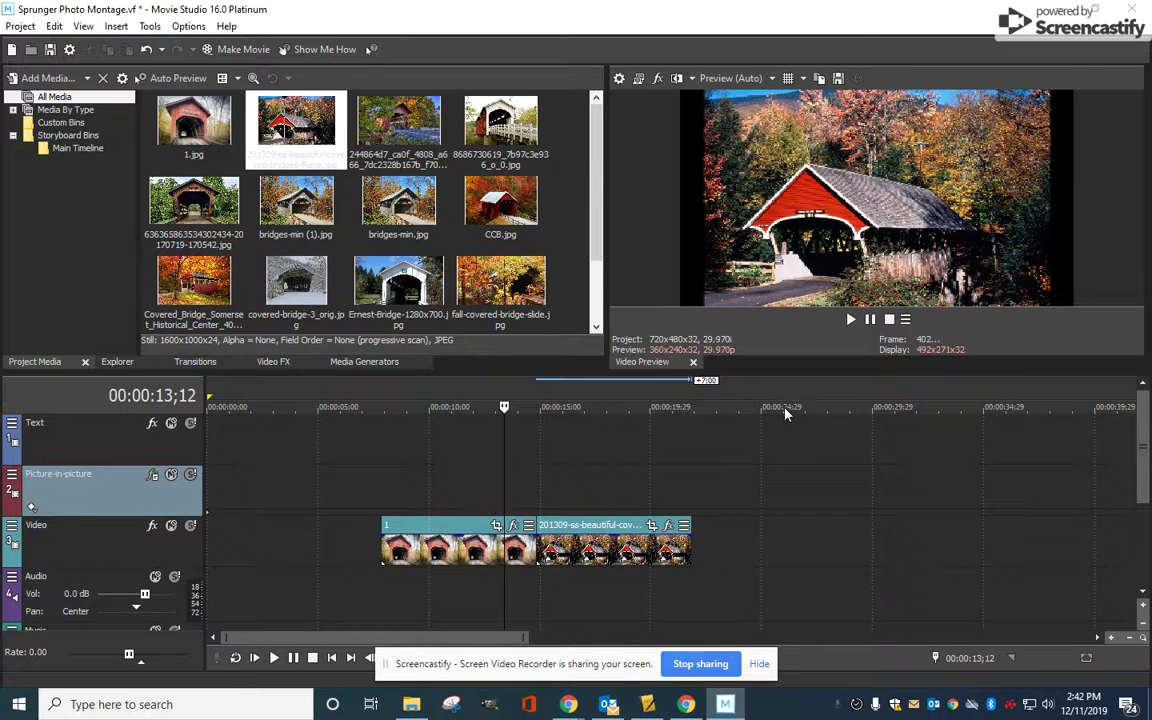
pyautogui.click(851, 319)
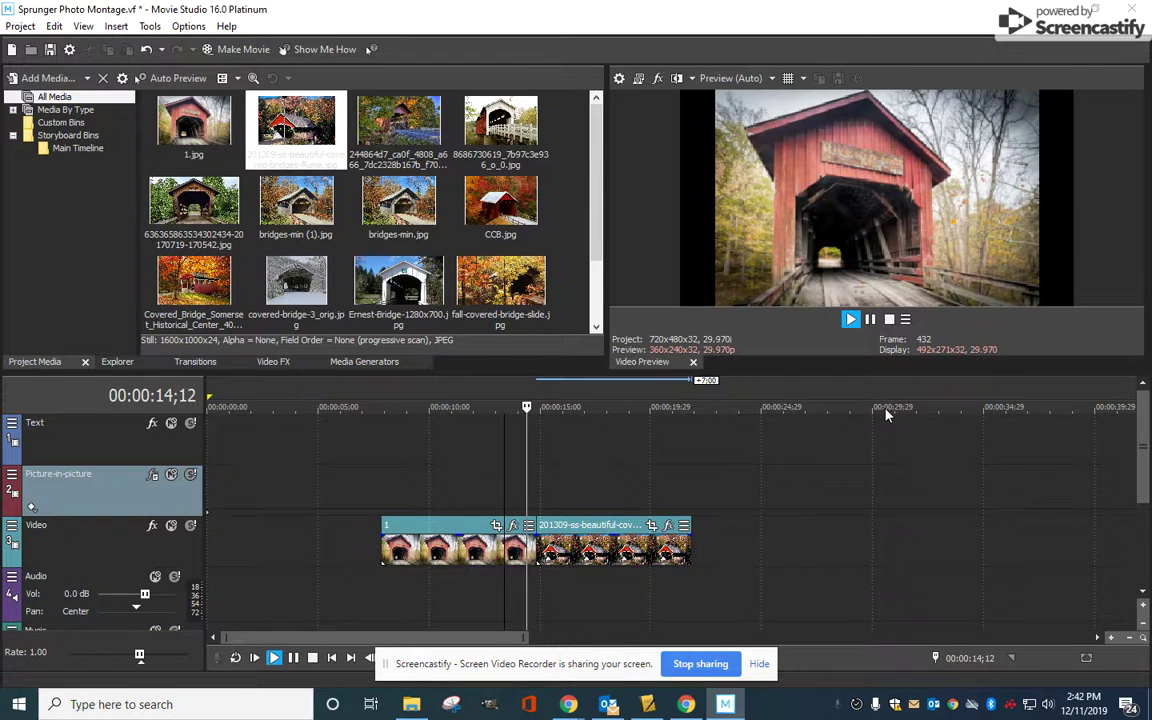
pyautogui.press('Return')
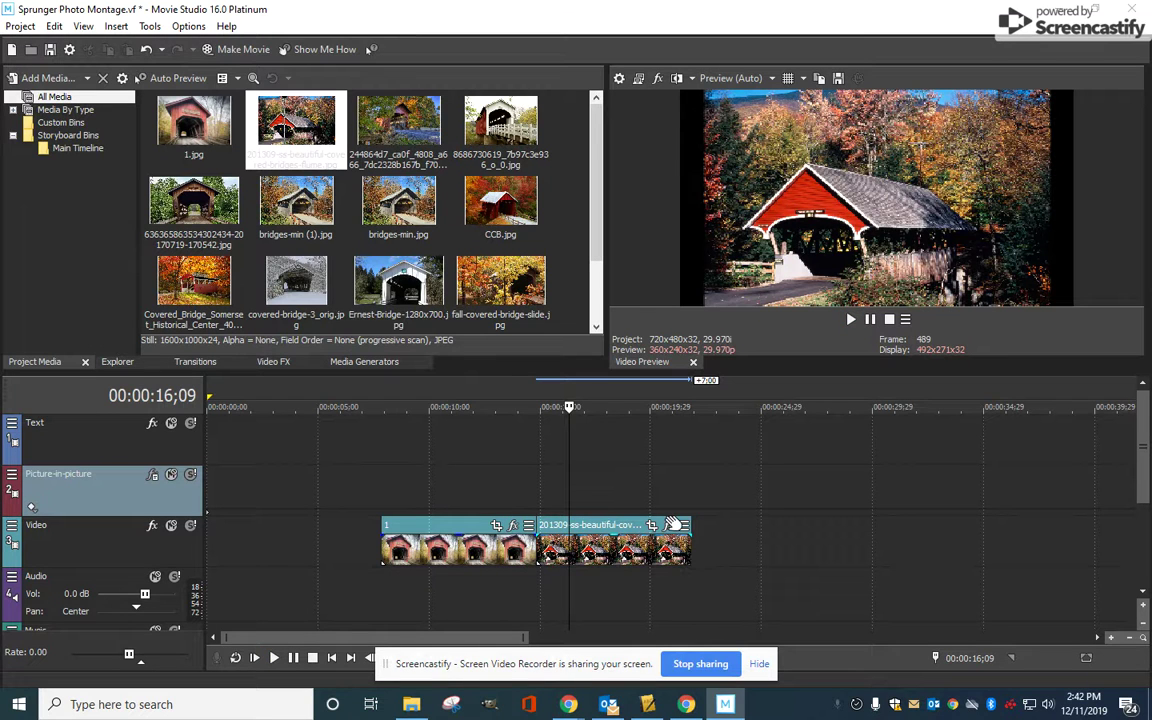
pyautogui.click(490, 503)
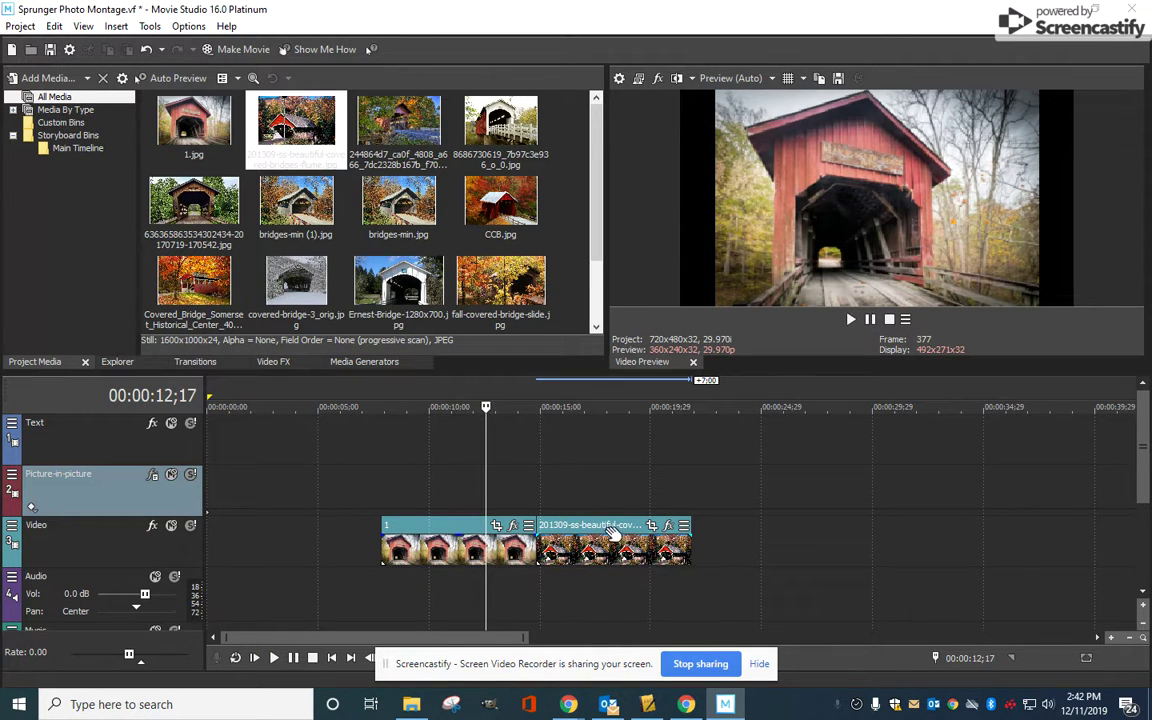
# Slide the flume clip left to overlap 1.jpg by about 1:25, then preview the crossfade.
pyautogui.click(609, 527)
pyautogui.moveTo(607, 527); pyautogui.dragTo(592, 527)
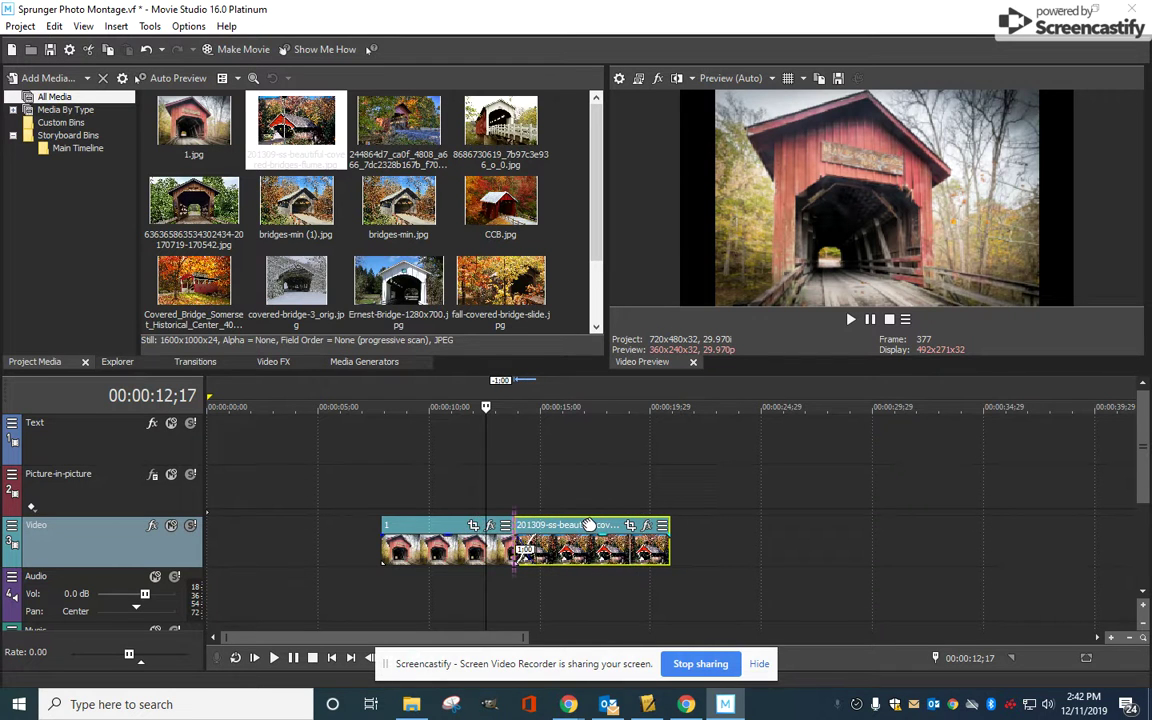
pyautogui.moveTo(588, 525); pyautogui.dragTo(576, 527)
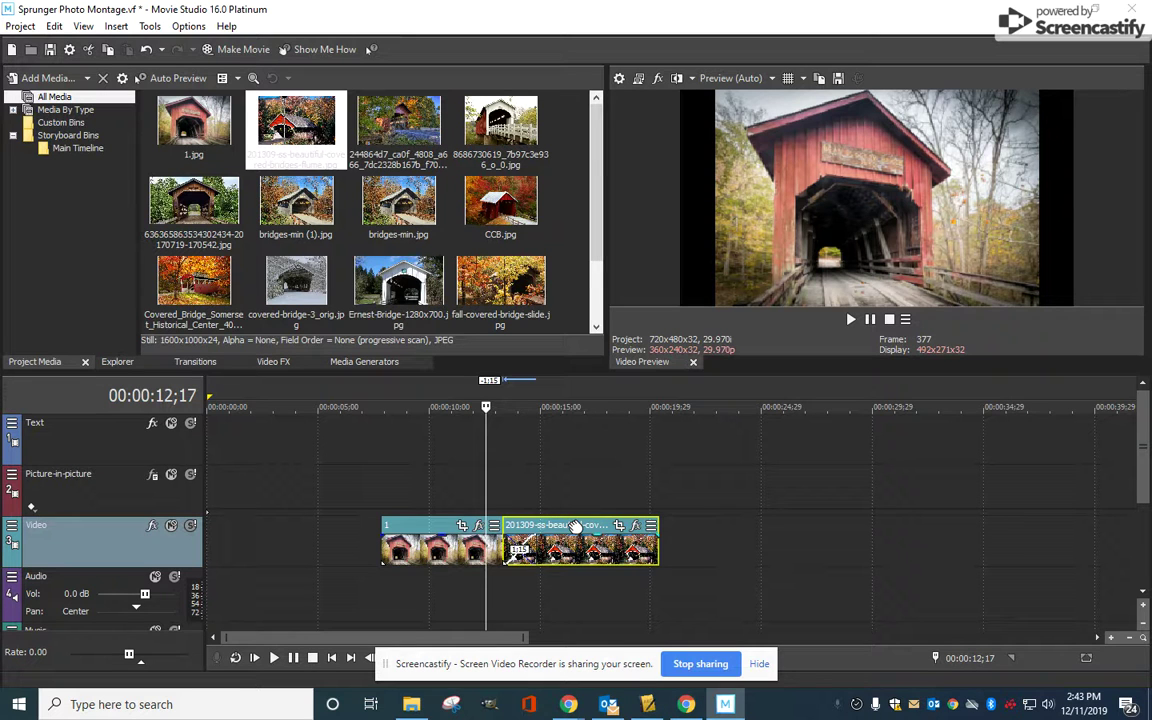
pyautogui.moveTo(576, 527)
pyautogui.mouseDown()
pyautogui.moveTo(564, 529)
pyautogui.moveTo(576, 527)
pyautogui.mouseUp()
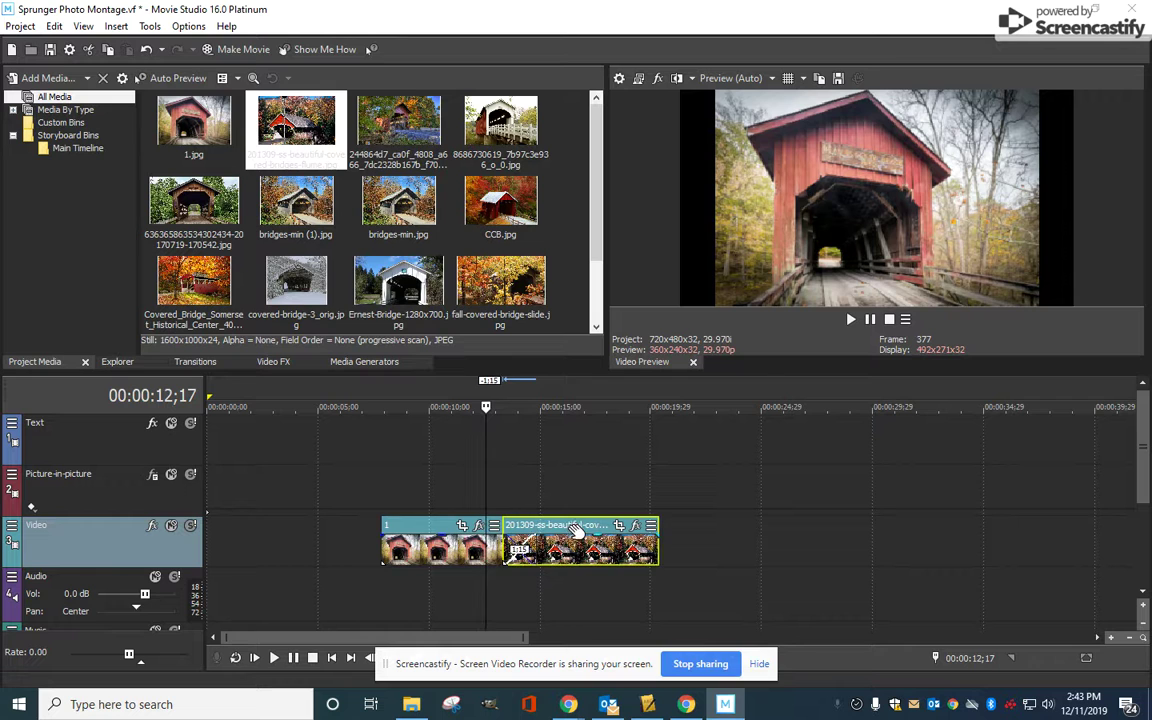
pyautogui.click(850, 321)
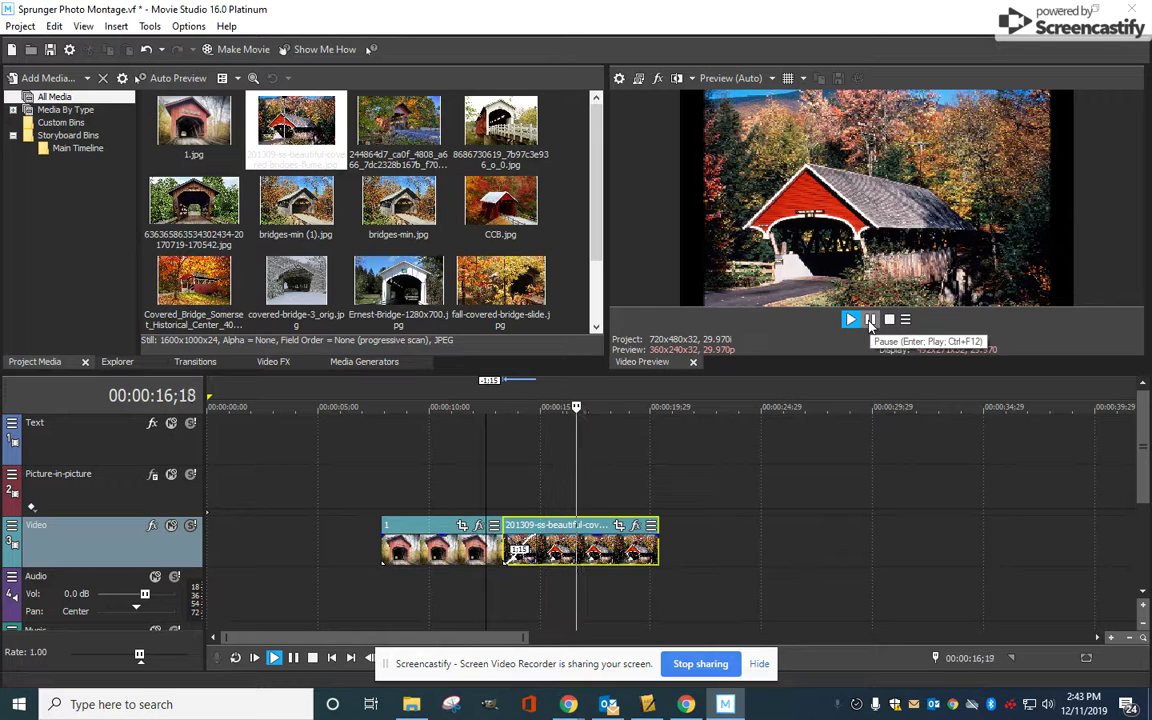
pyautogui.click(871, 322)
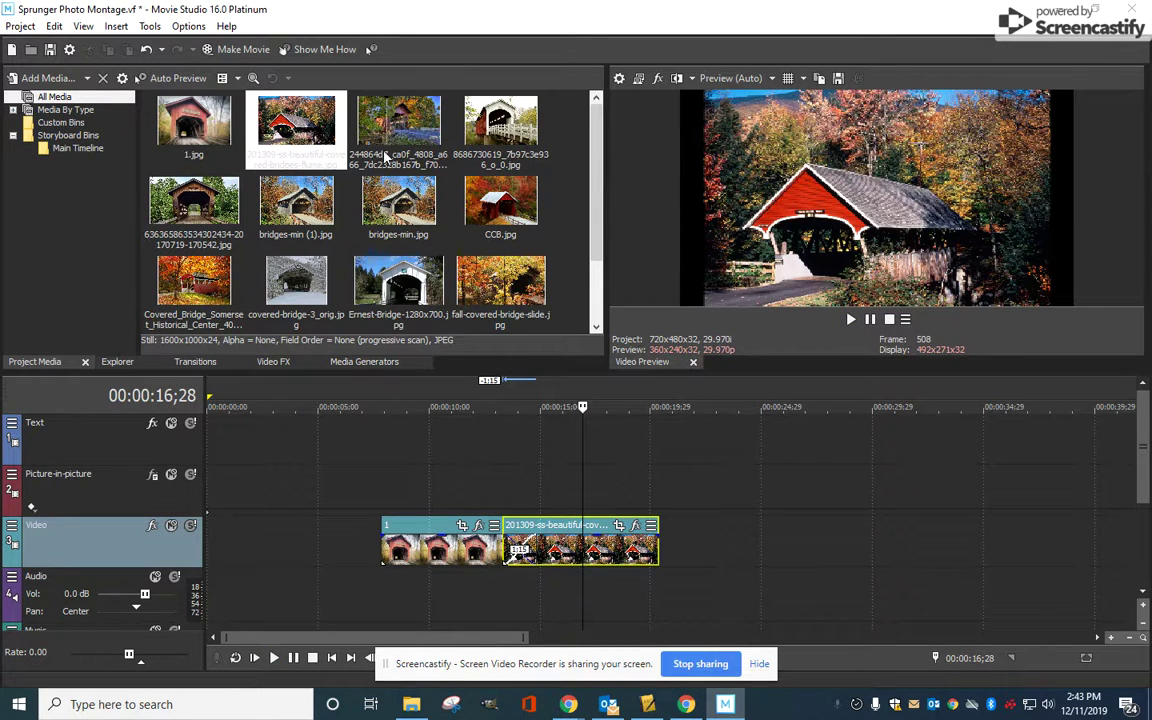
# Add the 24864d7 bridge photo to the Video track, overlapping the end of the flume clip.
pyautogui.moveTo(414, 120); pyautogui.dragTo(677, 540)
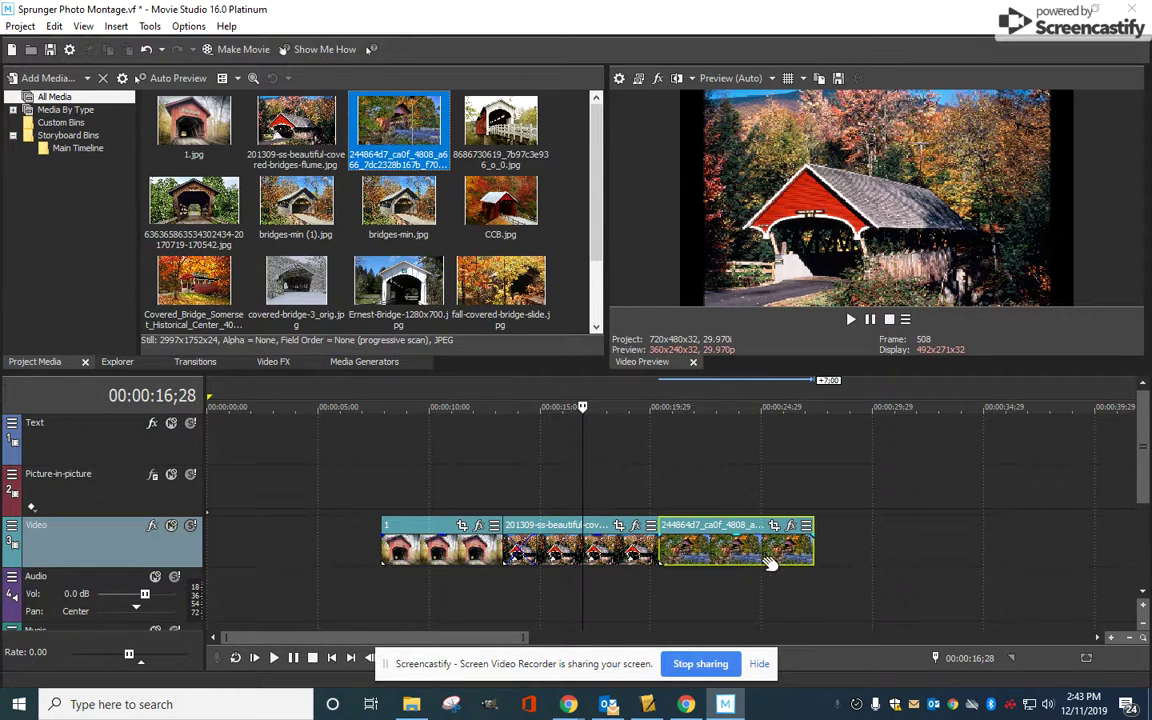
pyautogui.moveTo(748, 530); pyautogui.dragTo(719, 530)
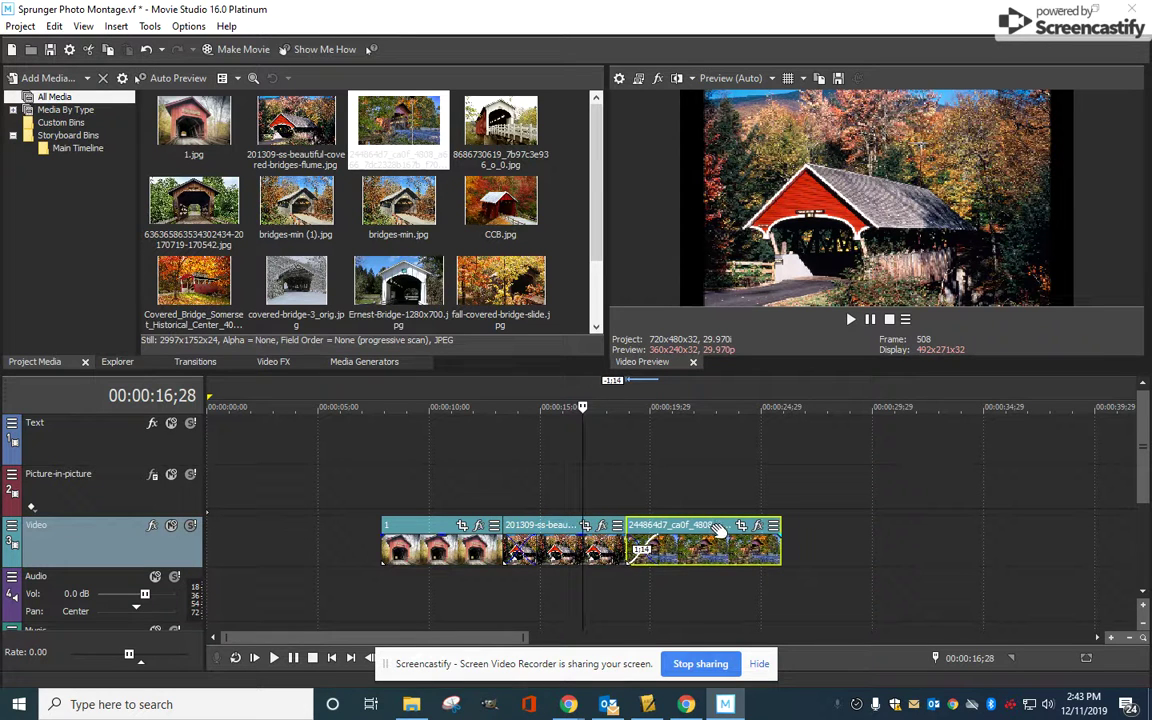
pyautogui.scroll(5, 674, 577)
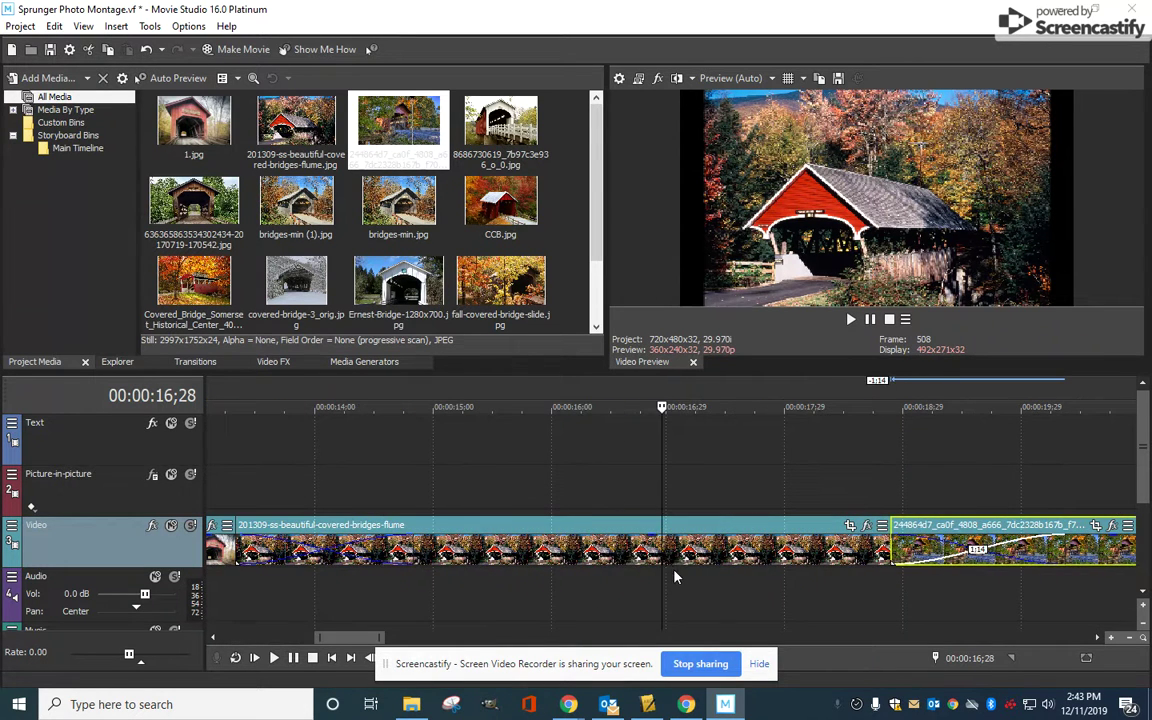
pyautogui.scroll(-2, 537, 546)
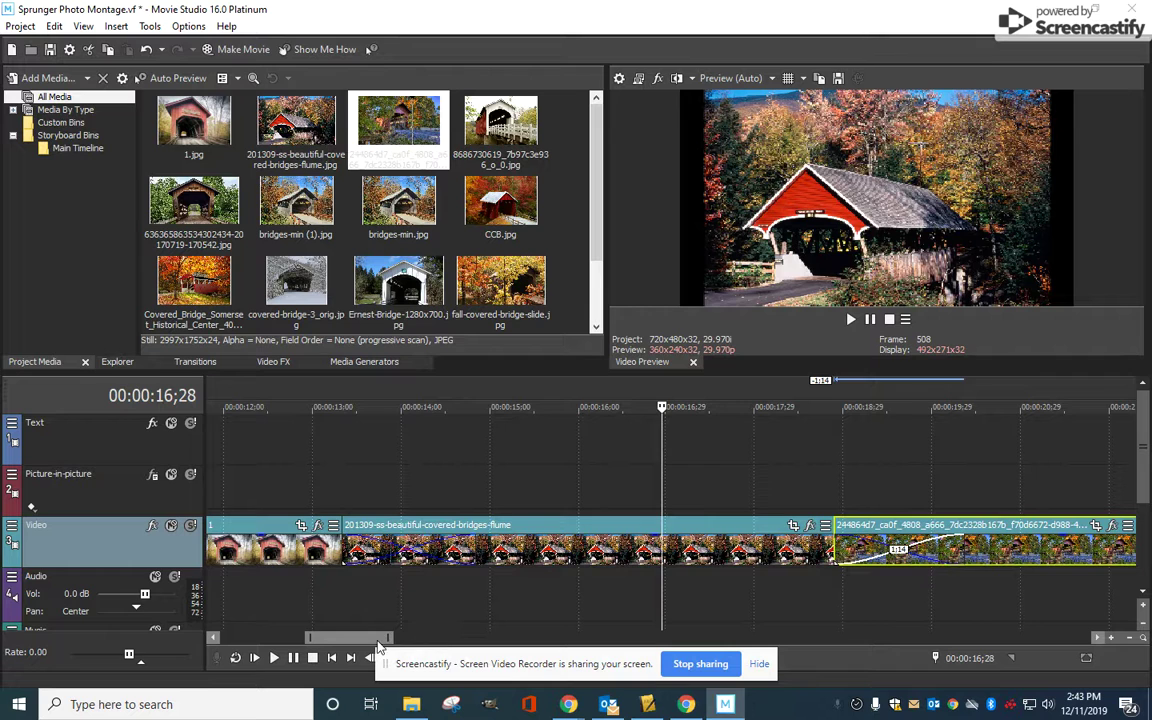
pyautogui.moveTo(380, 640); pyautogui.dragTo(414, 641)
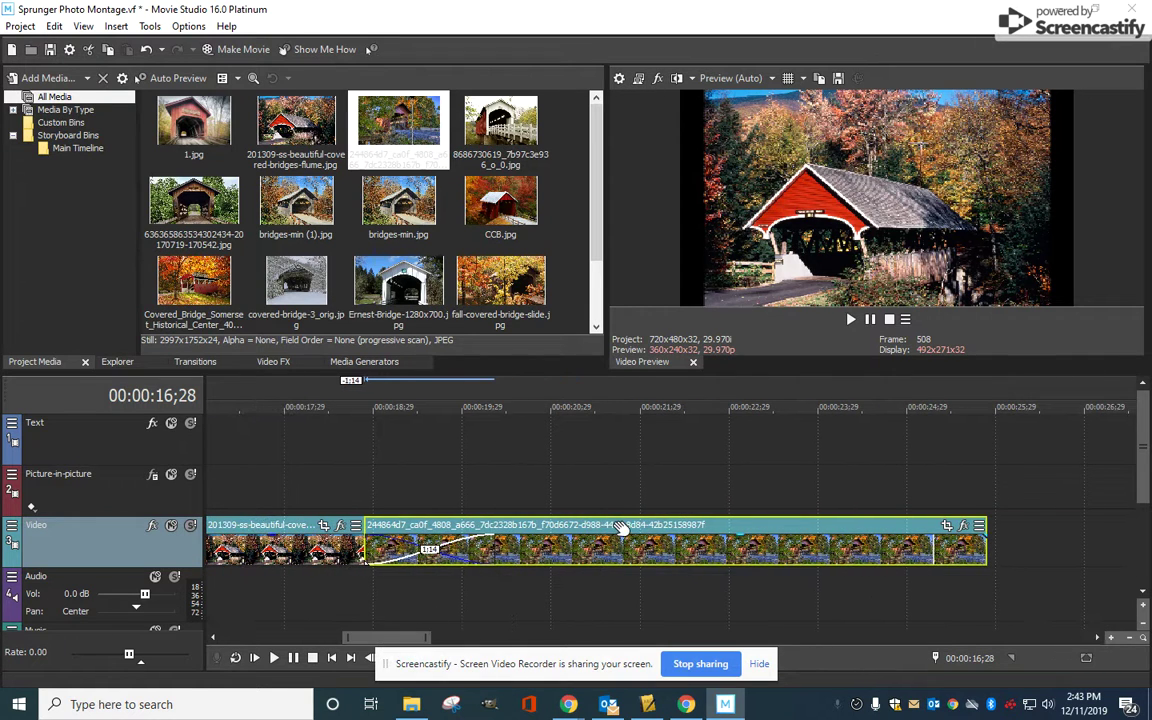
pyautogui.moveTo(620, 526); pyautogui.dragTo(616, 526)
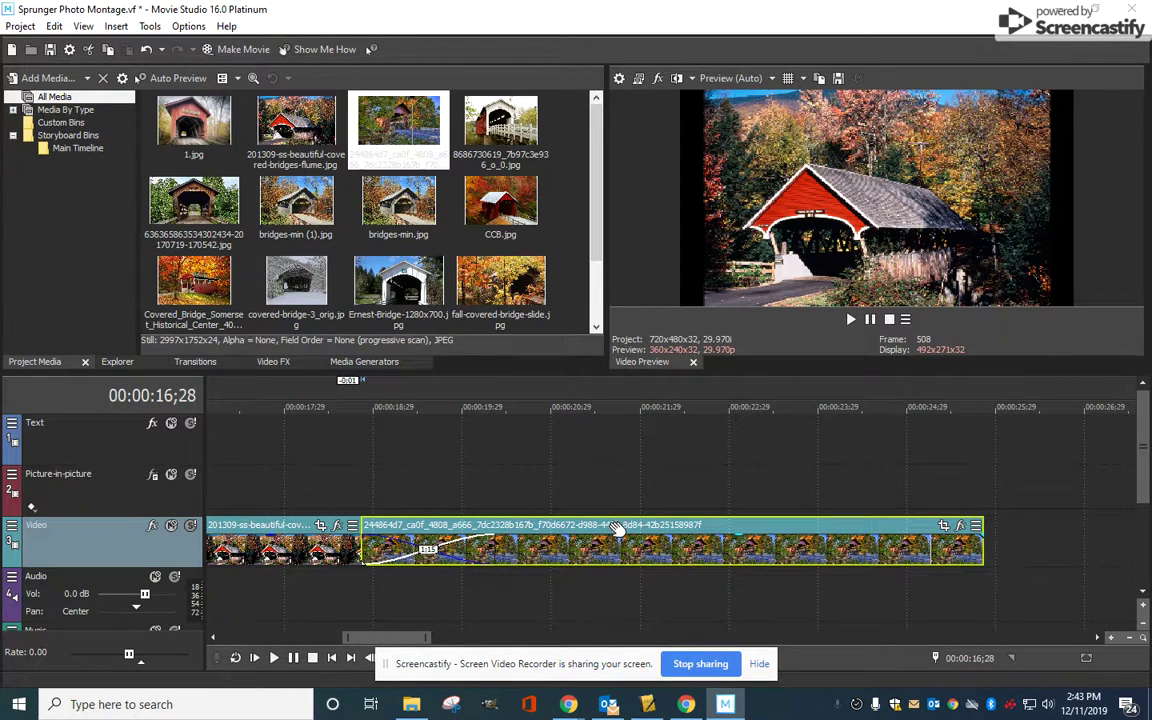
pyautogui.scroll(-2, 782, 490)
pyautogui.scroll(-2, 778, 500)
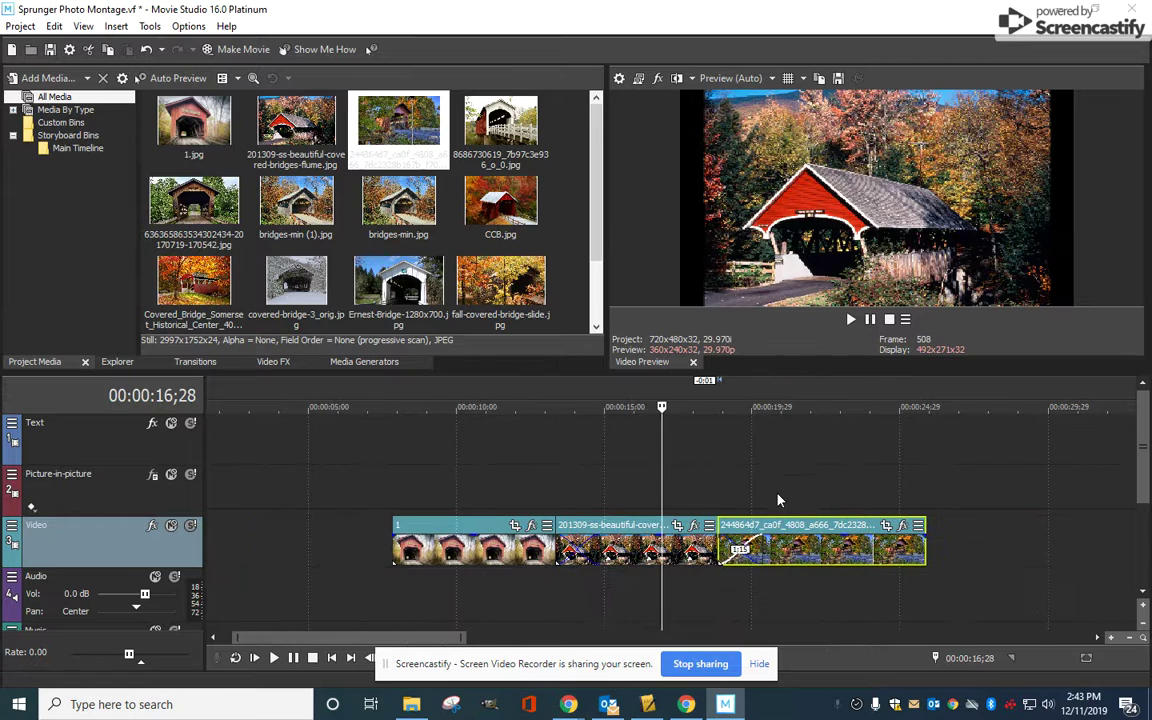
pyautogui.click(514, 485)
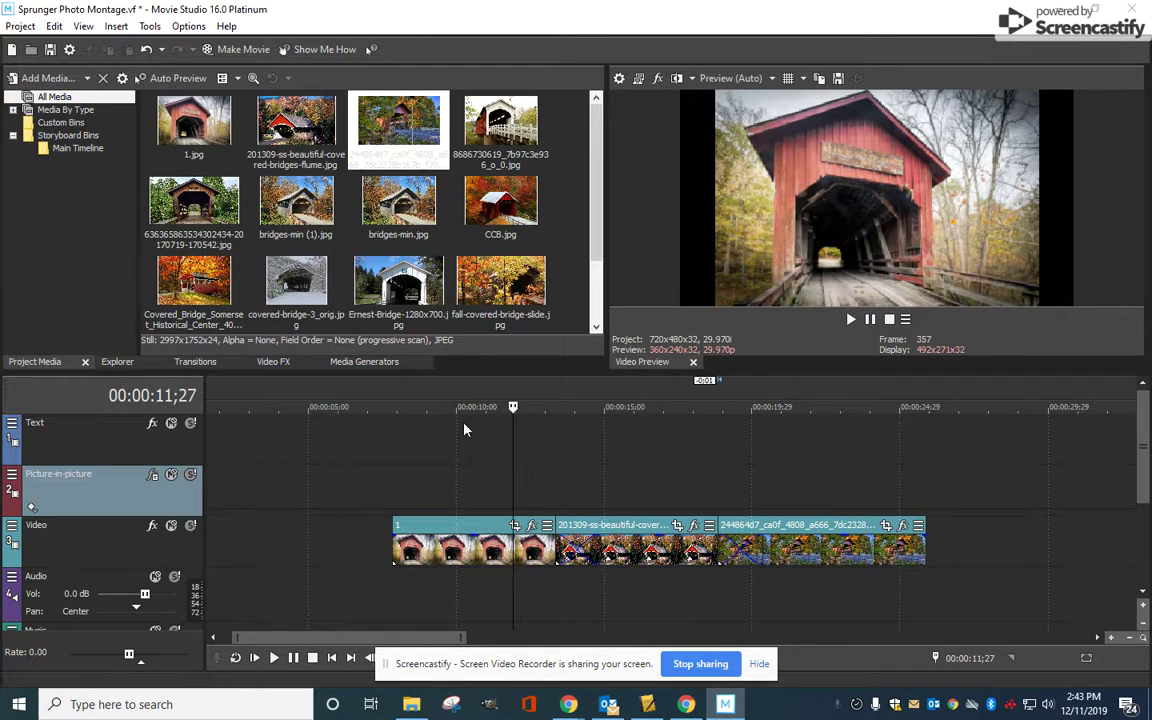
pyautogui.click(200, 364)
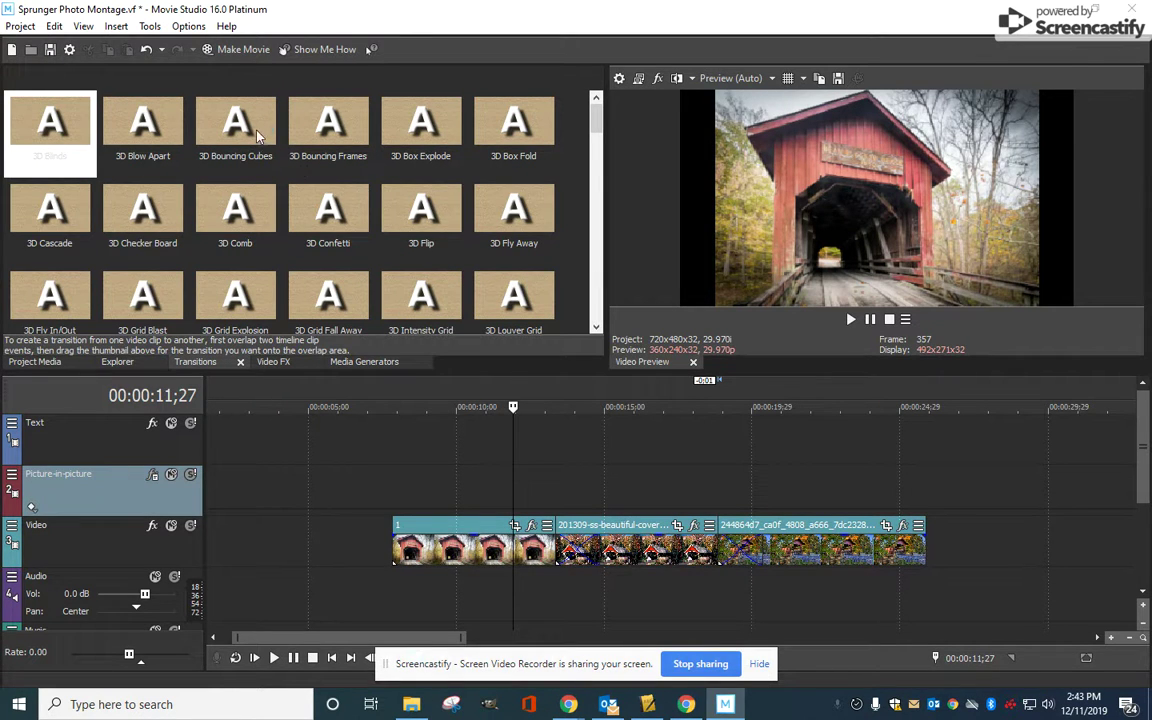
# Drop the 3D Fly Away transition onto the overlap between 1.jpg and the flume photo.
pyautogui.click(209, 130)
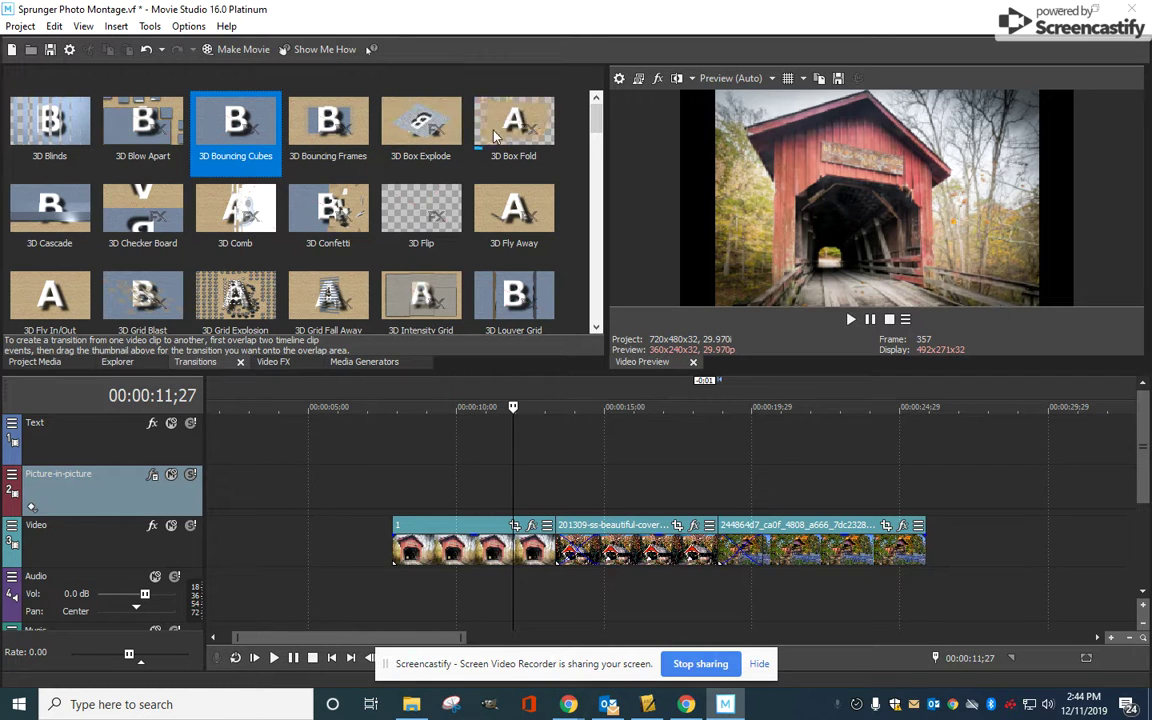
pyautogui.click(543, 222)
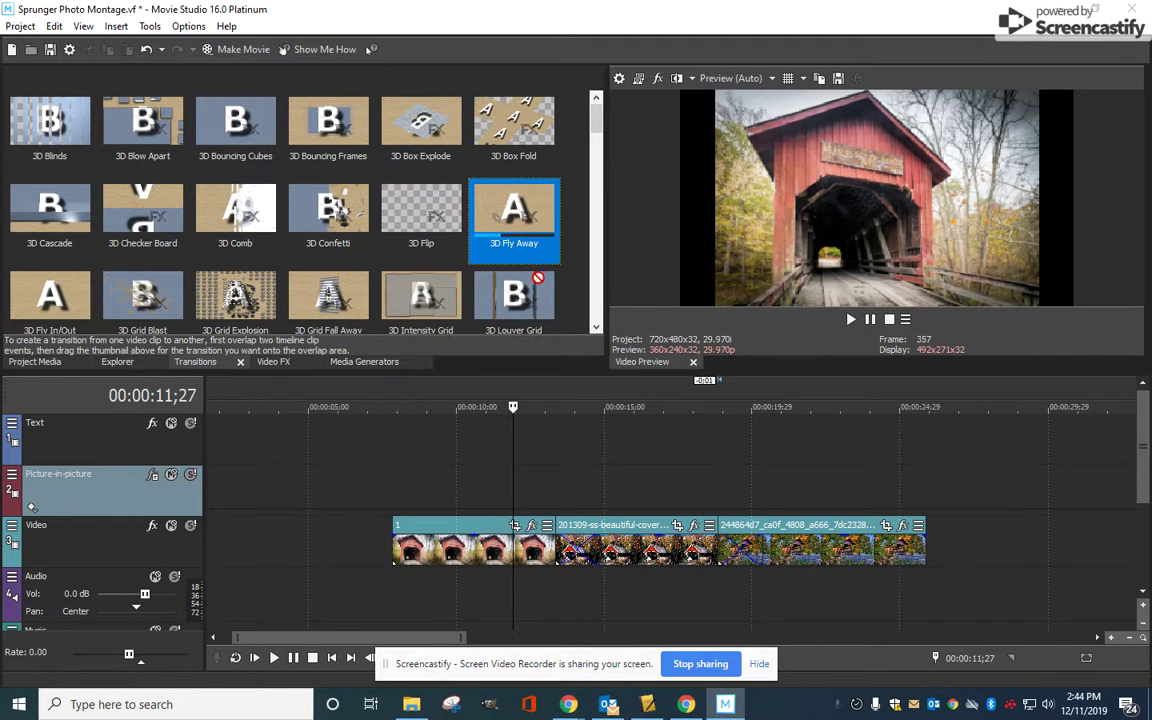
pyautogui.moveTo(513, 408); pyautogui.dragTo(527, 500)
pyautogui.moveTo(567, 548); pyautogui.dragTo(578, 555)
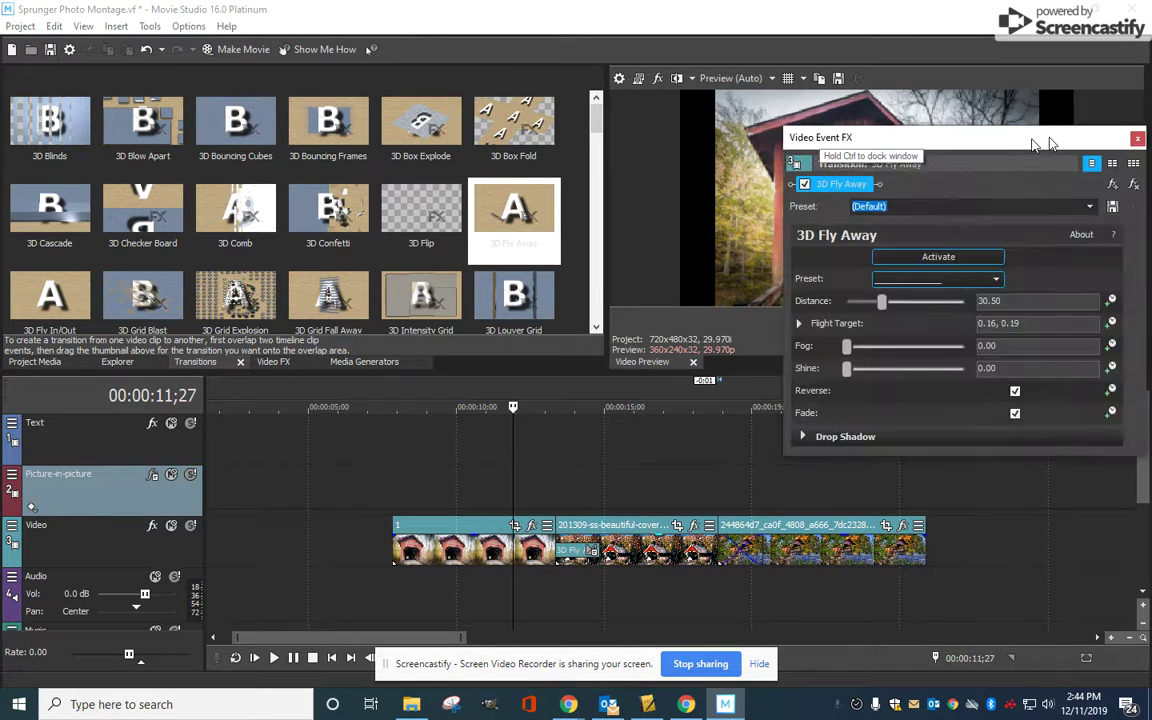
# Apply 3D Fly Away to the first two photos' overlap, close its settings, and preview the transition.
pyautogui.moveTo(1059, 147); pyautogui.dragTo(617, 162)
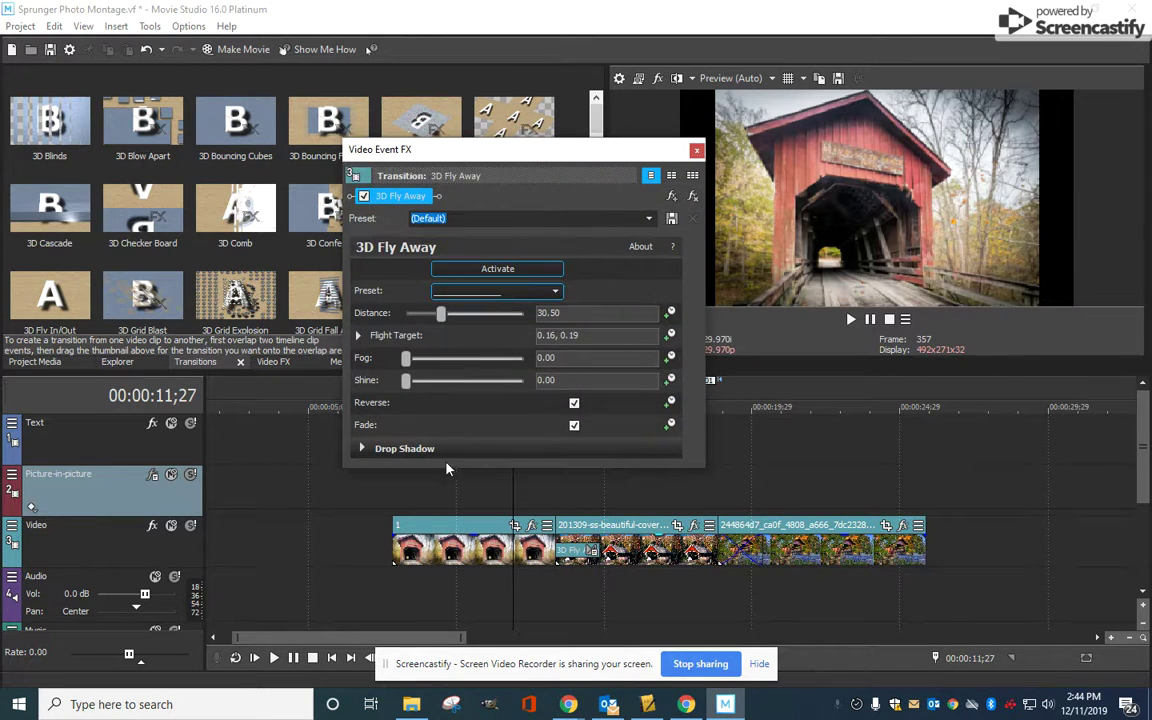
pyautogui.click(697, 151)
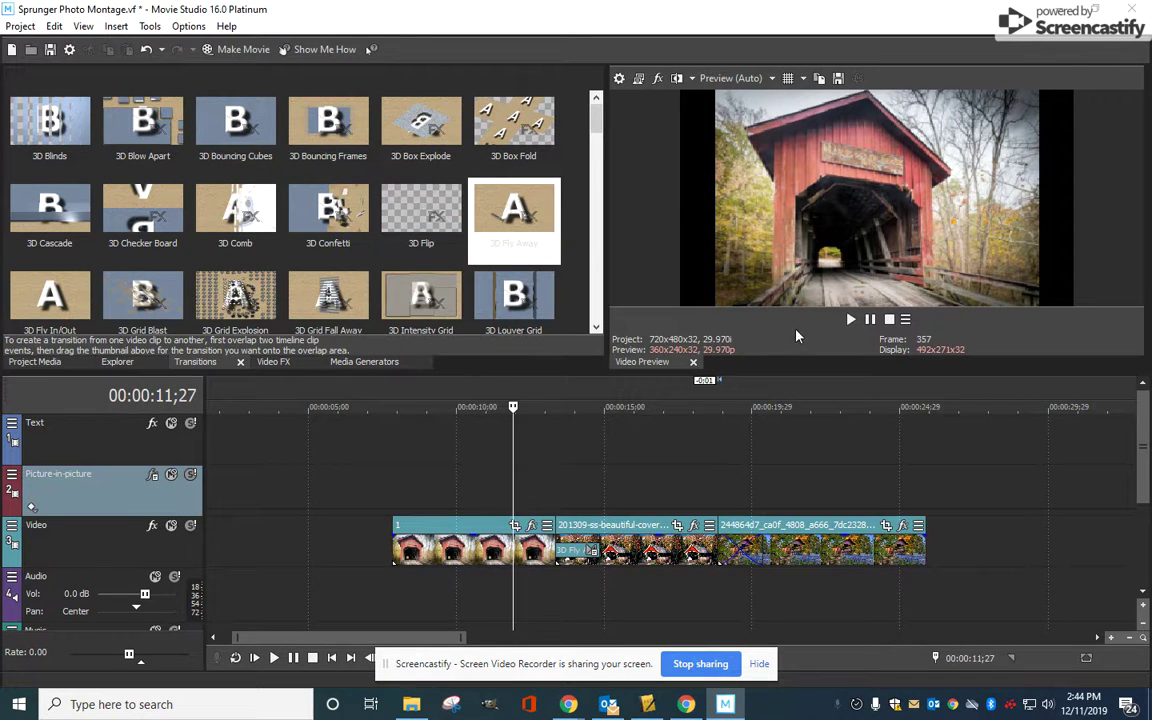
pyautogui.click(851, 319)
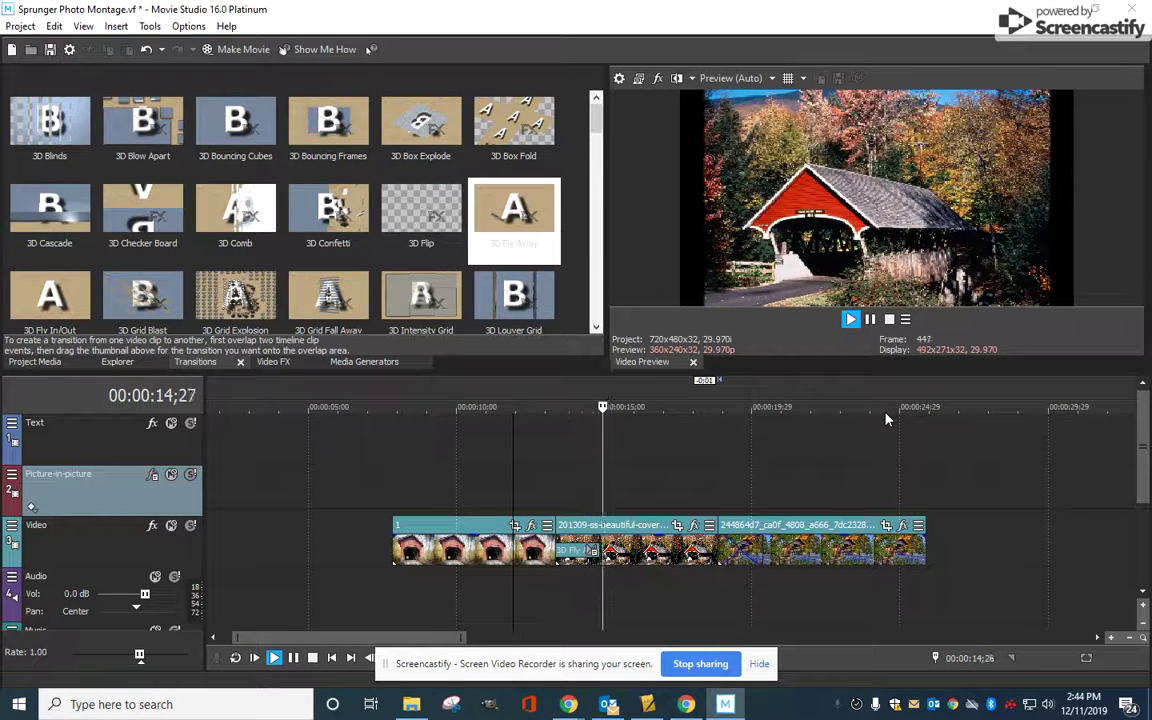
pyautogui.click(870, 320)
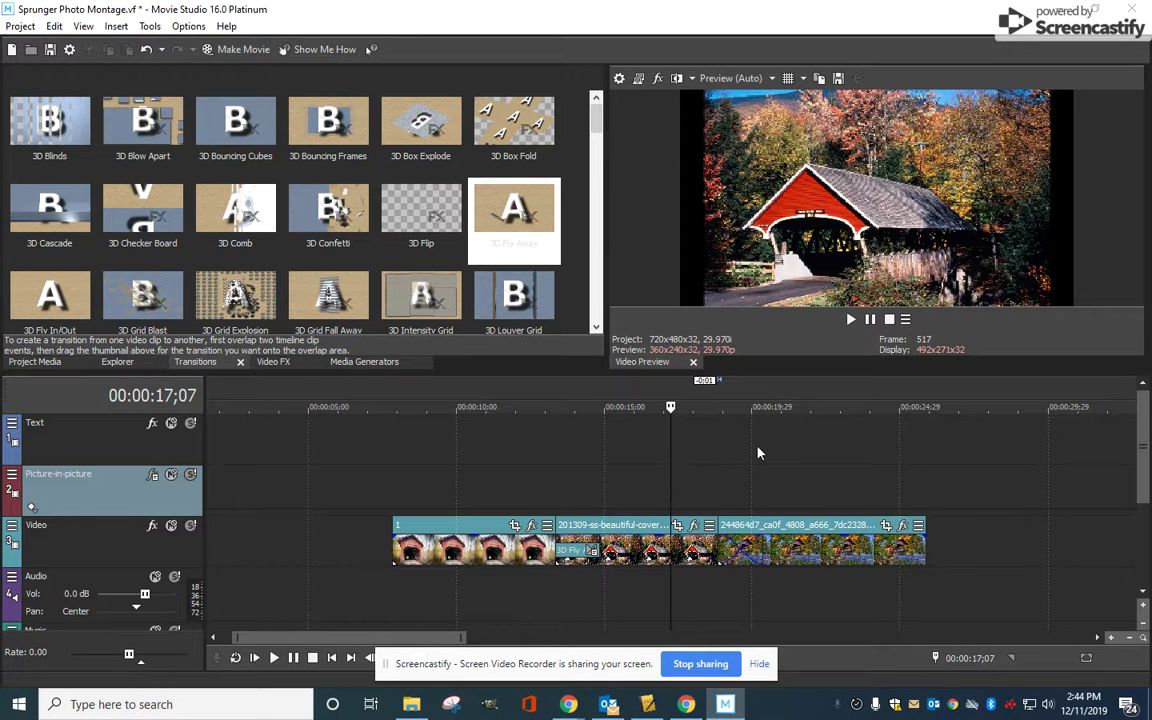
pyautogui.click(20, 26)
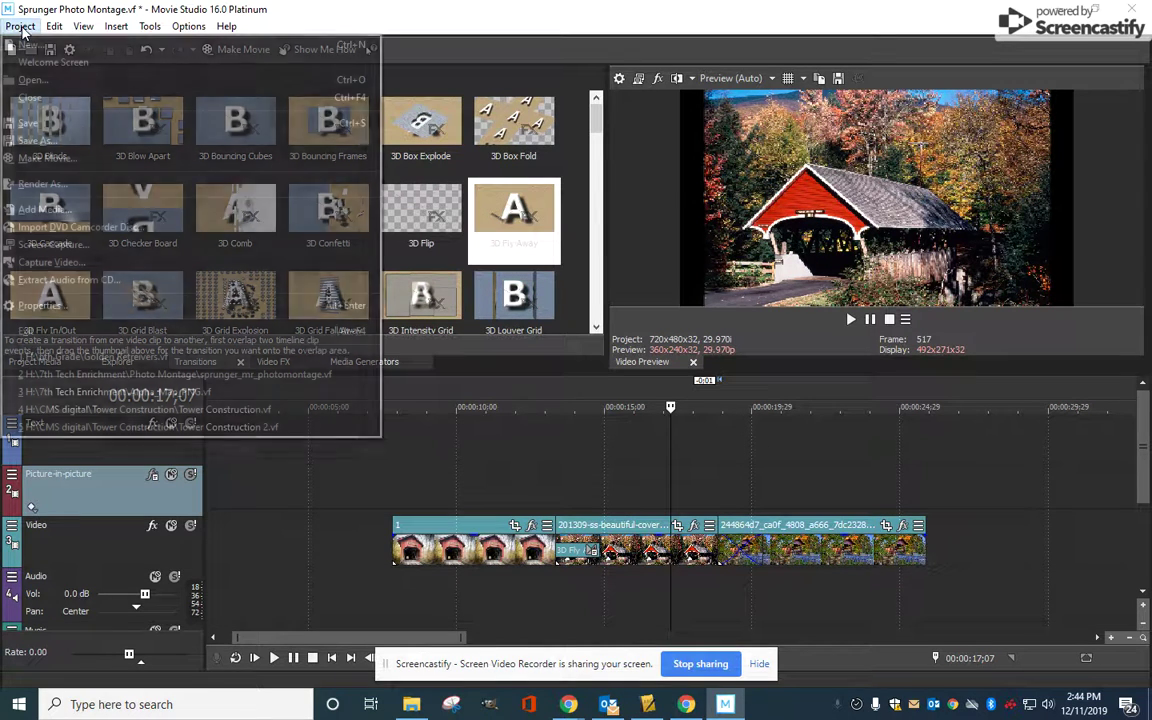
# Save the montage under its existing name as a .vf project in the Covered bridge folder.
pyautogui.click(37, 140)
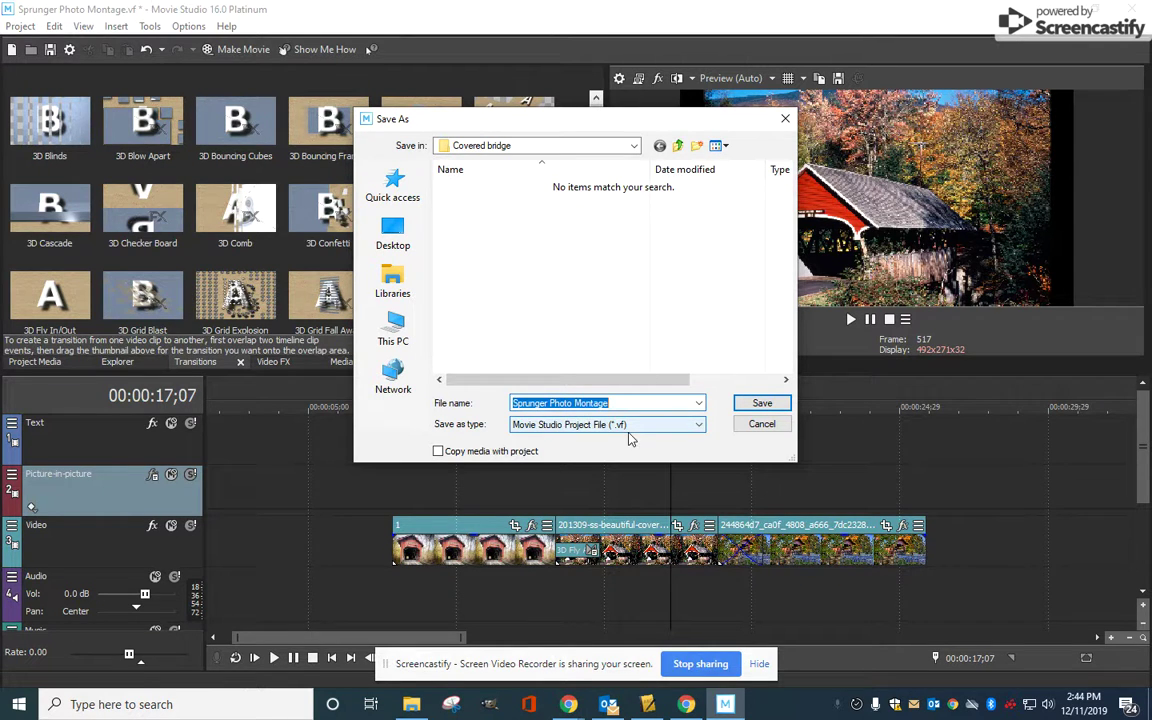
pyautogui.click(755, 407)
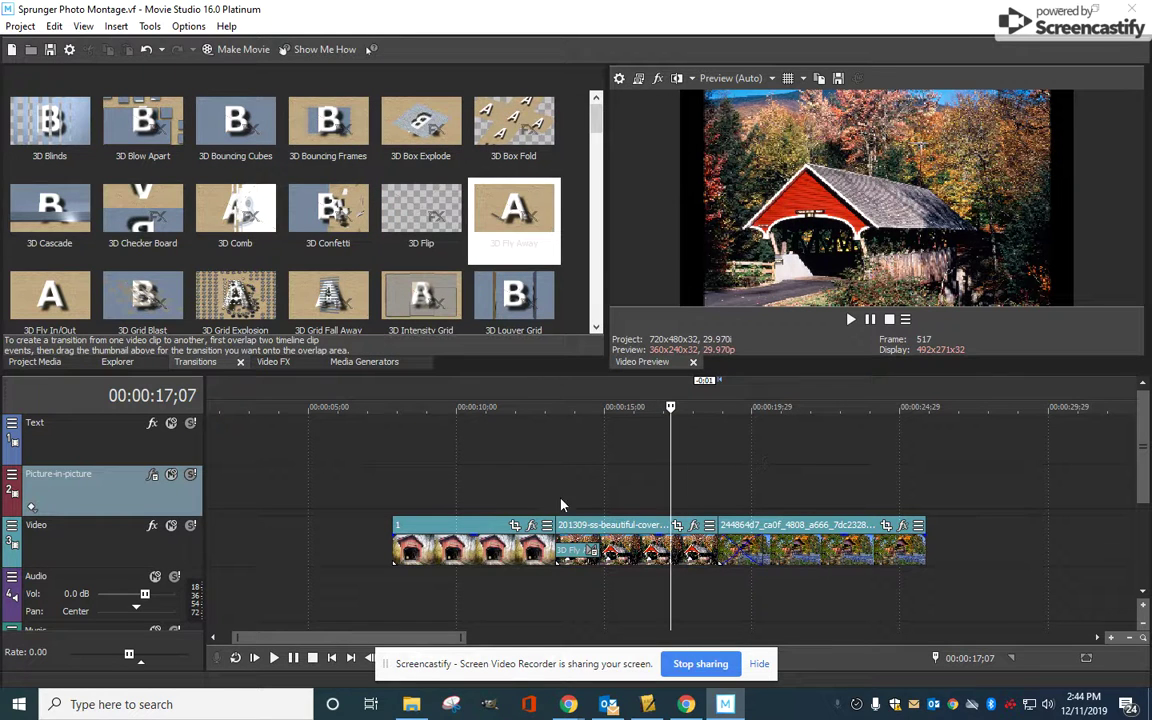